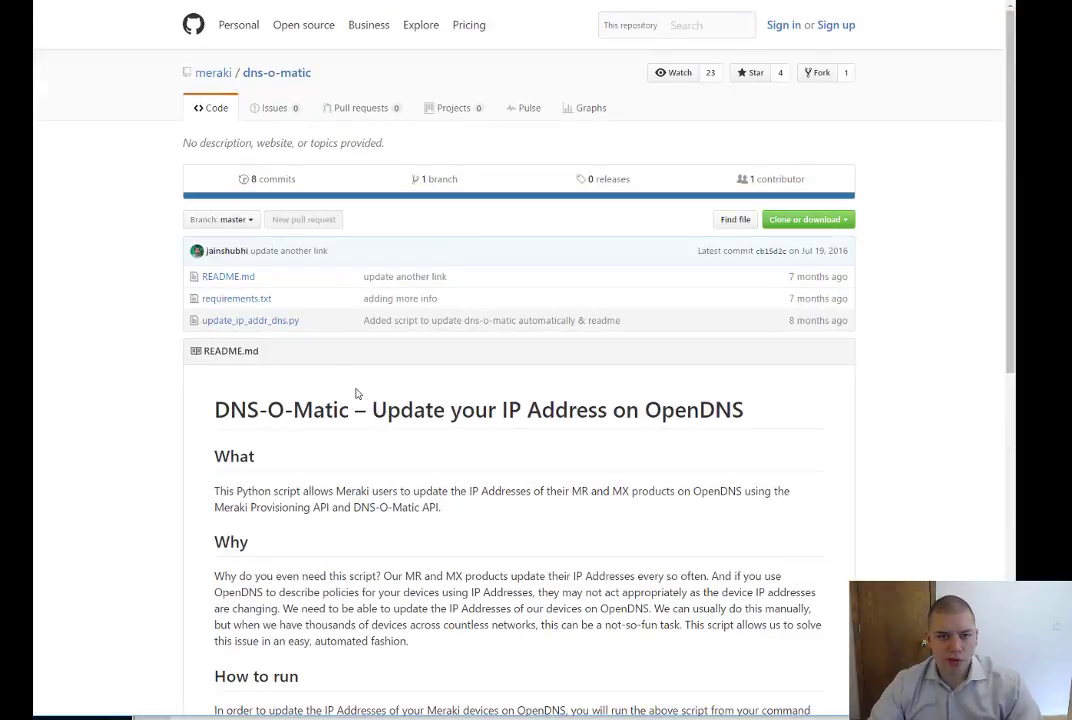
# Copy the update_ip_addr_dns.py command template from the README's How to run section and paste it on line 6 of the Notepad++ file
pyautogui.scroll(-4, 360, 385)
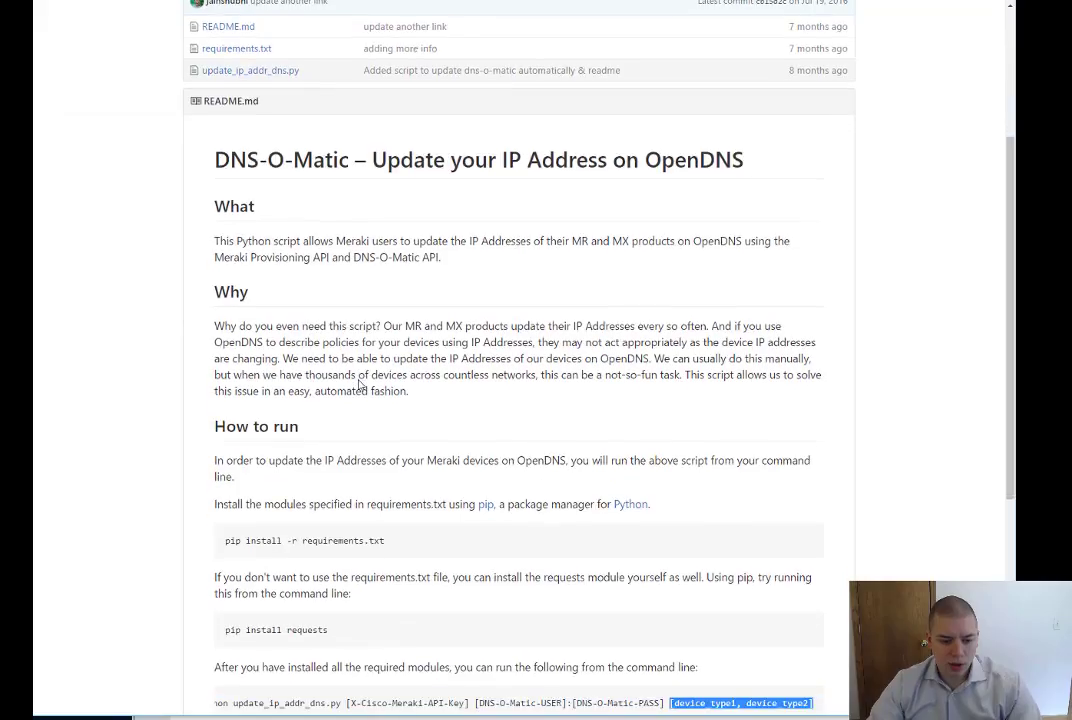
pyautogui.scroll(-4, 372, 420)
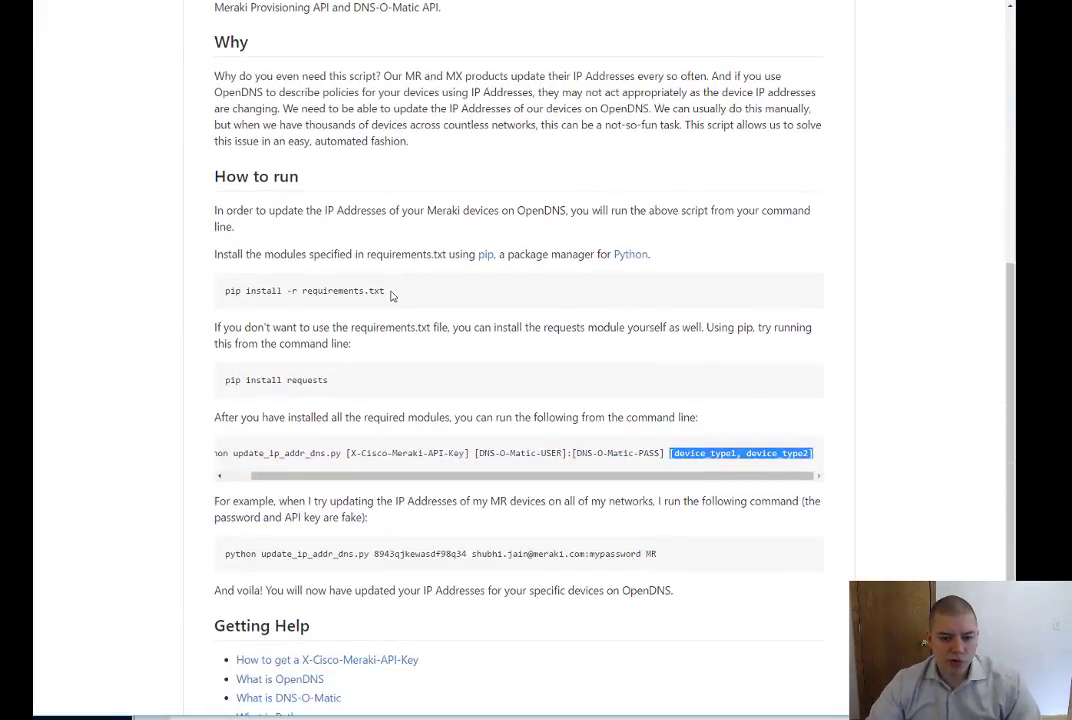
pyautogui.moveTo(390, 292); pyautogui.dragTo(199, 293)
pyautogui.scroll(-2, 303, 381)
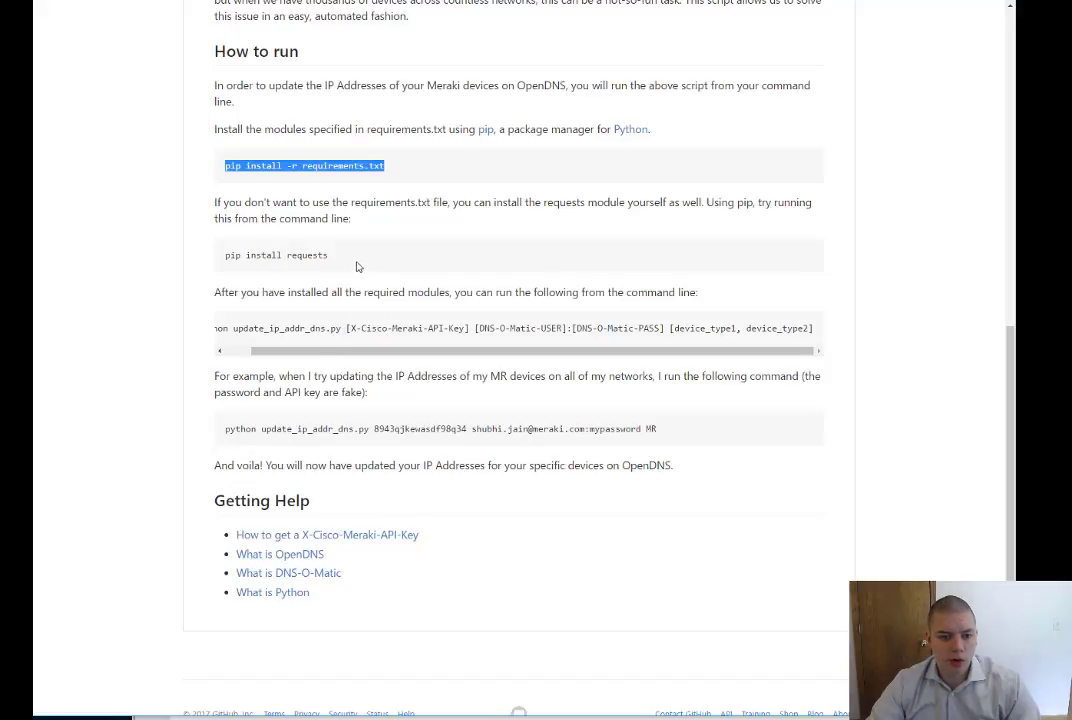
pyautogui.moveTo(291, 352); pyautogui.dragTo(822, 329)
pyautogui.hotkey('ctrl', 'c')
pyautogui.click(228, 330)
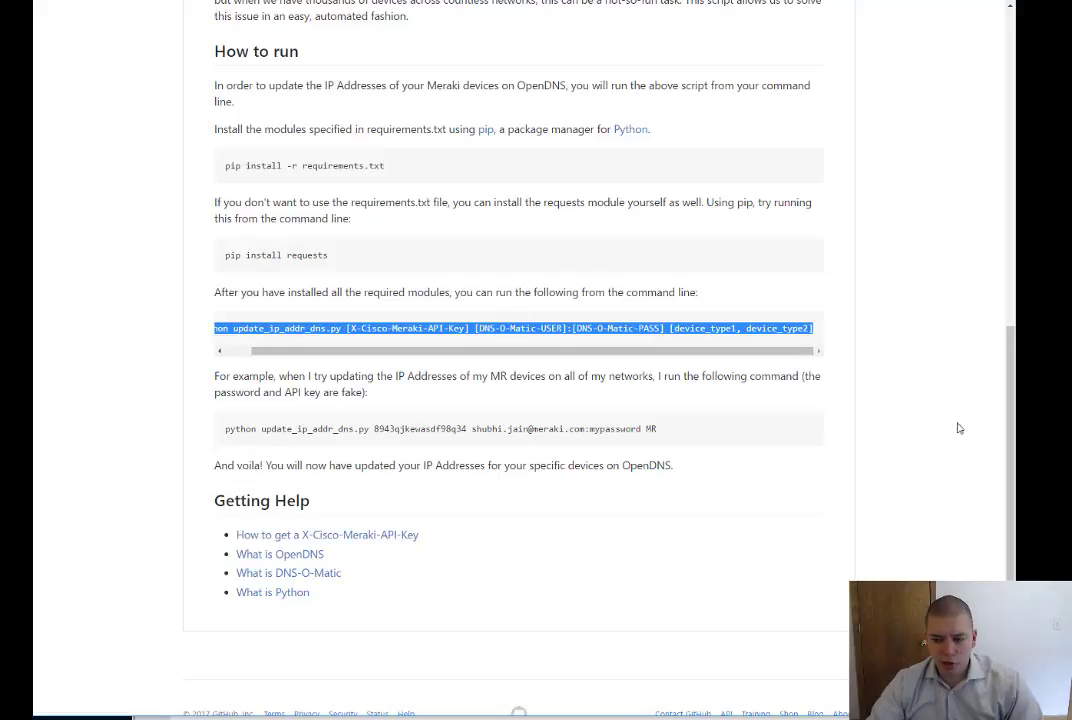
pyautogui.hotkey('alt', 'Tab')
pyautogui.hotkey('ctrl', 'v')
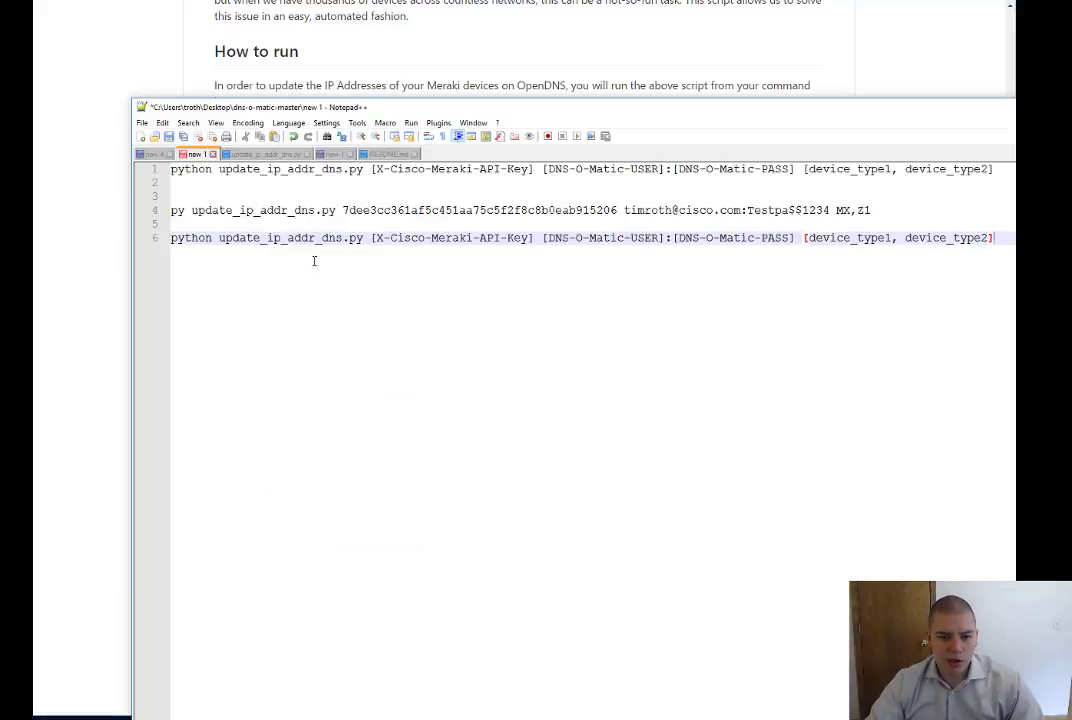
# Review the API key, DNS-O-Matic user and password, and device type placeholders in the command on line 6
pyautogui.moveTo(535, 238); pyautogui.dragTo(371, 241)
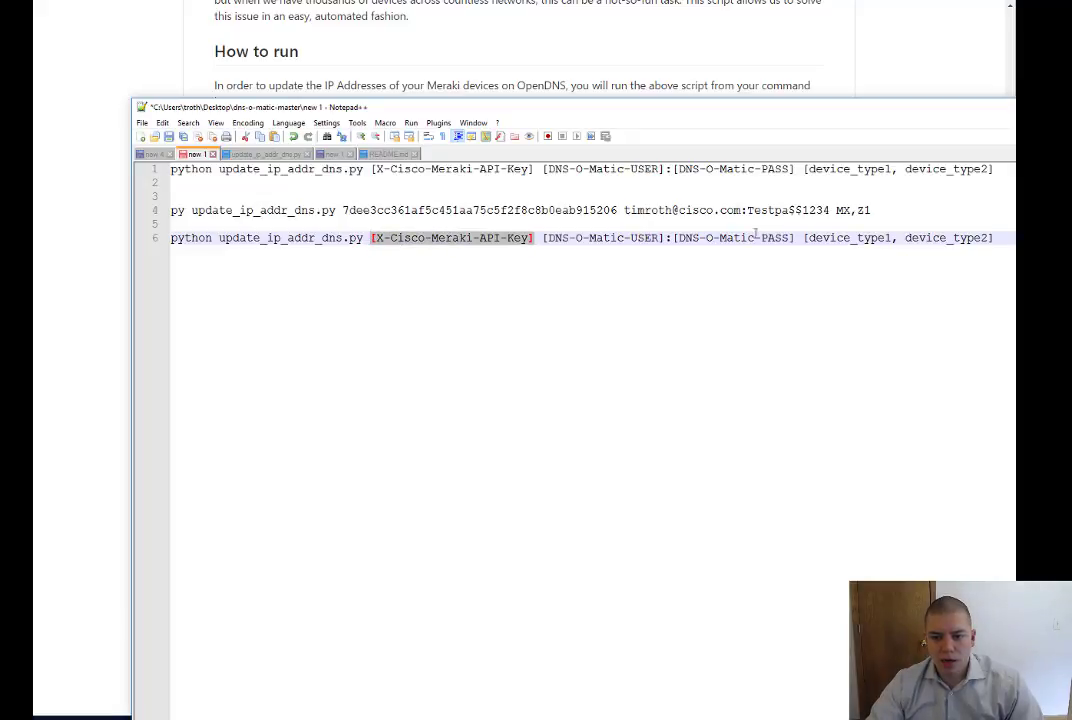
pyautogui.moveTo(803, 238); pyautogui.dragTo(994, 238)
pyautogui.moveTo(542, 238); pyautogui.dragTo(794, 238)
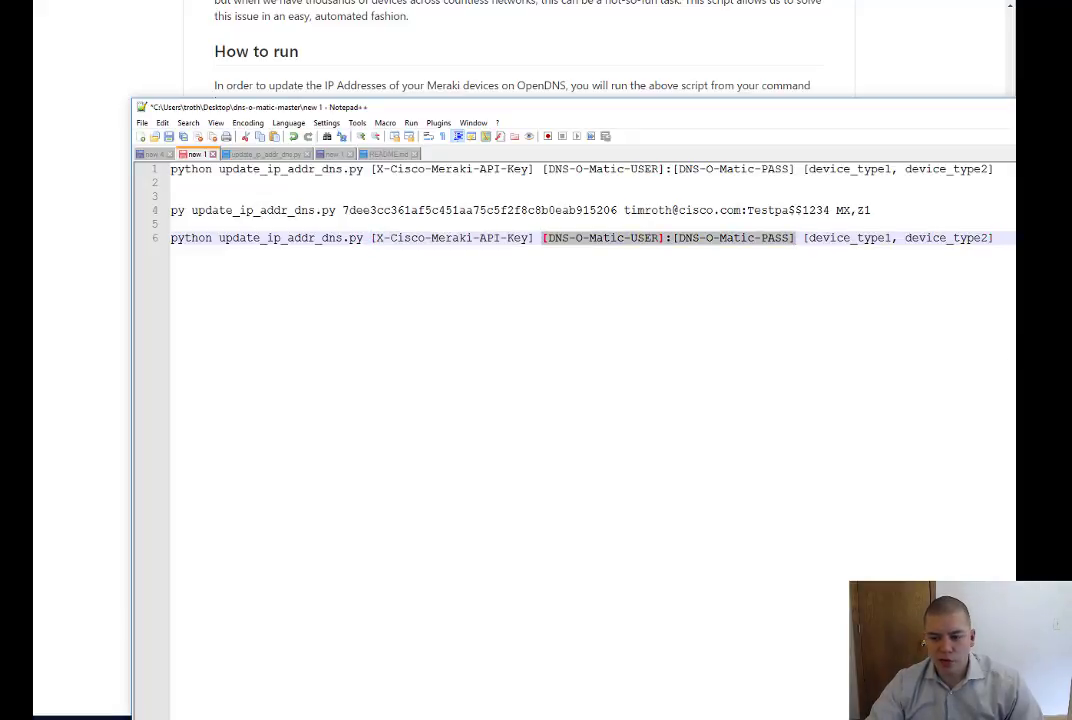
pyautogui.click(800, 238)
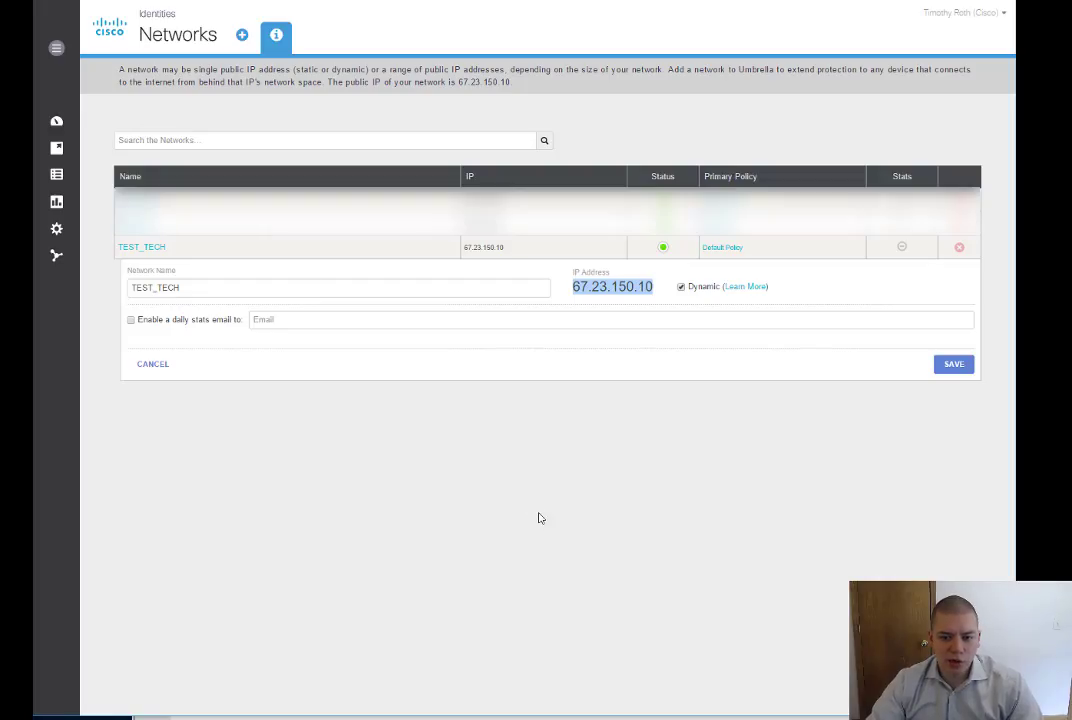
# Check the TEST_TECH network's IP address on the Umbrella Networks page
pyautogui.click(540, 518)
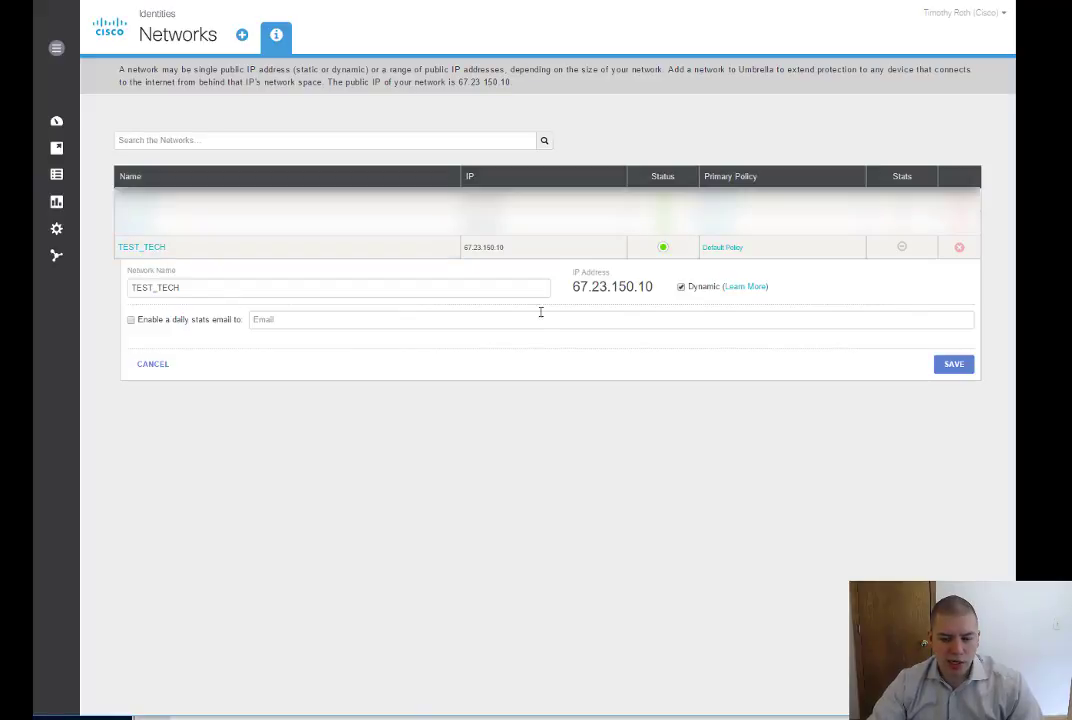
pyautogui.moveTo(570, 268)
pyautogui.mouseDown()
pyautogui.moveTo(595, 284)
pyautogui.moveTo(584, 287)
pyautogui.mouseUp()
pyautogui.click(584, 287)
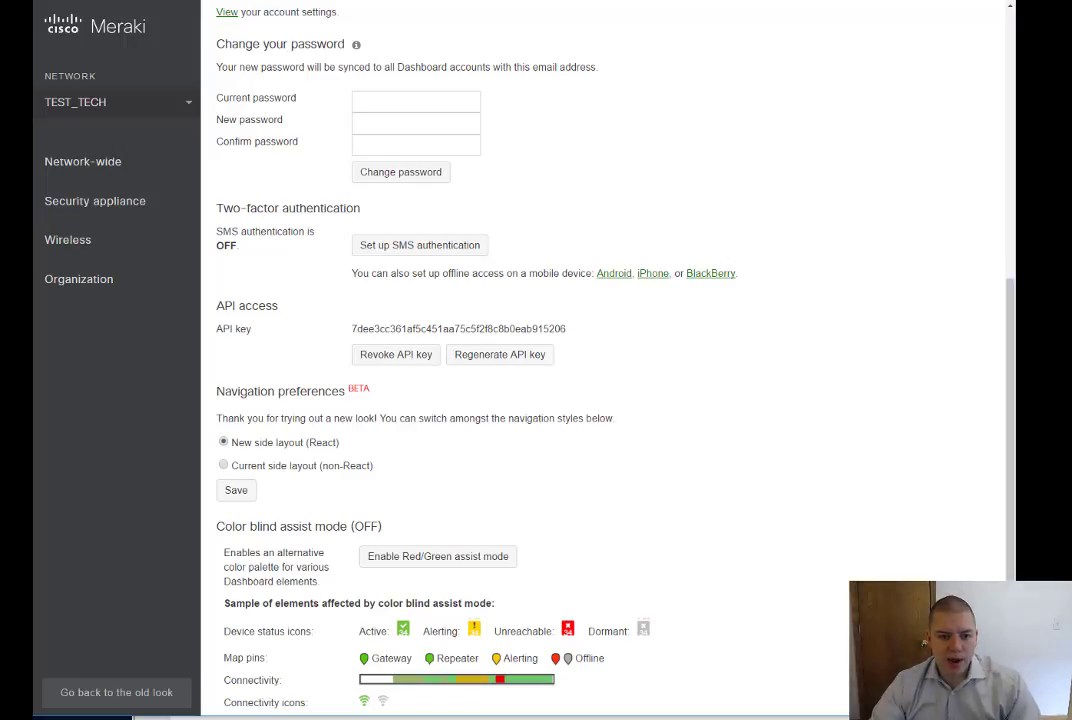
# Open the organization settings in the Meraki dashboard and check the Dashboard API access option
pyautogui.moveTo(196, 224)
pyautogui.moveTo(156, 281)
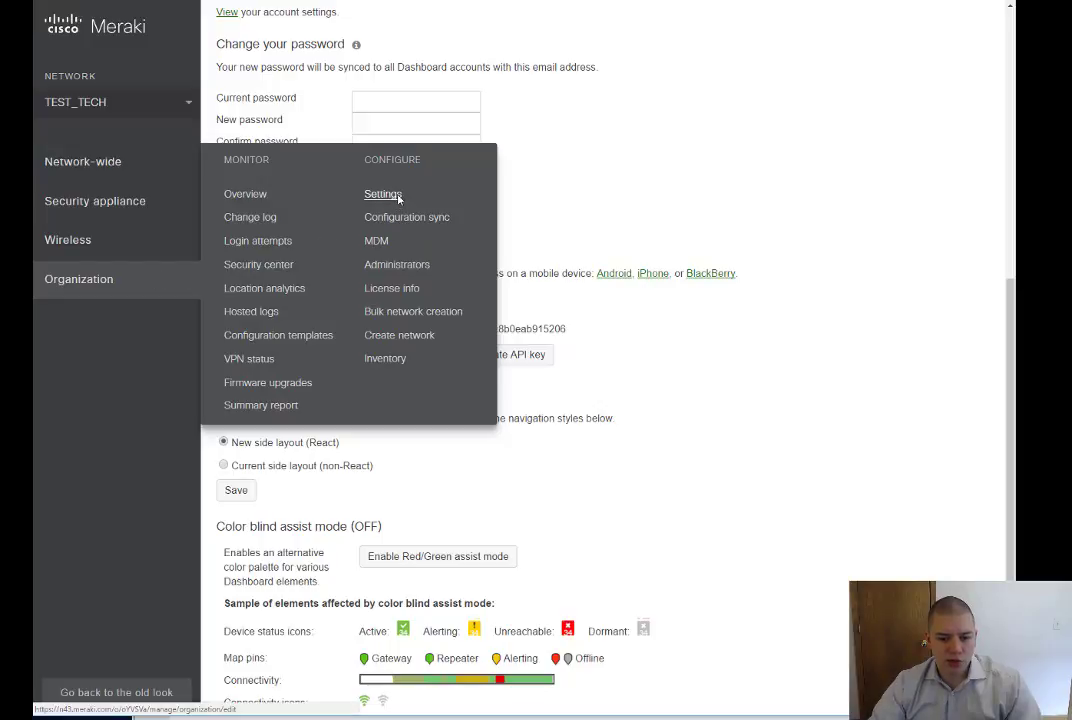
pyautogui.click(384, 195)
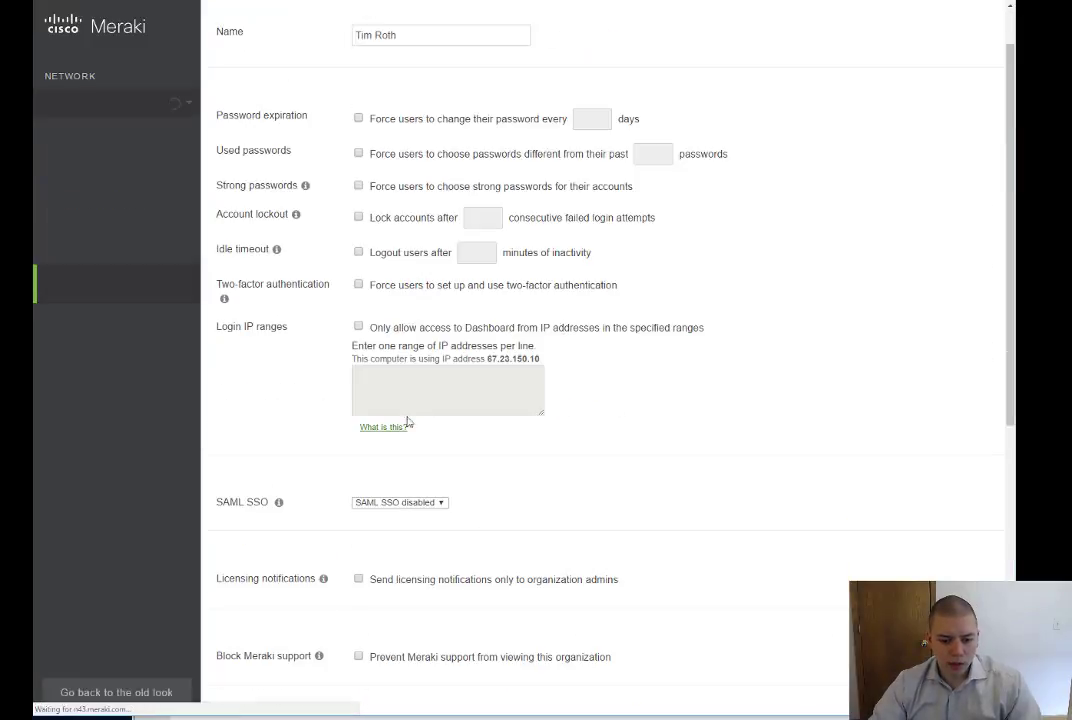
pyautogui.scroll(-5, 400, 450)
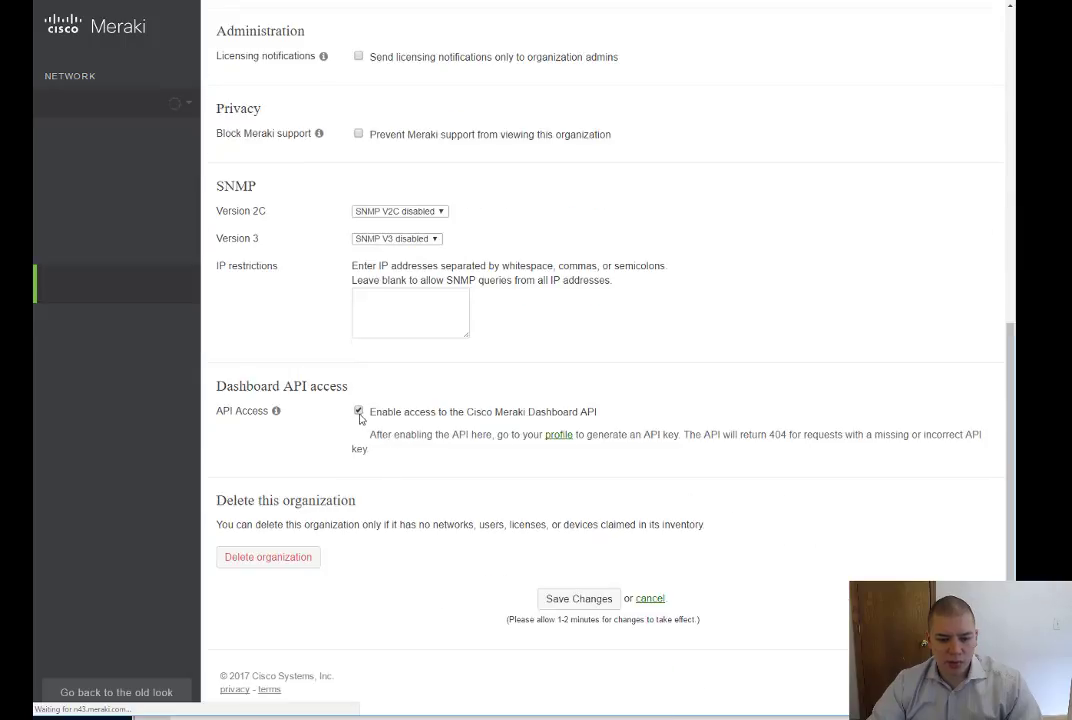
# Copy the API key from the Meraki profile and paste it over the [X-Cisco-Meraki-API-Key] placeholder on line 6 in Notepad++
pyautogui.click(563, 437)
pyautogui.scroll(-3, 327, 356)
pyautogui.scroll(-3, 327, 356)
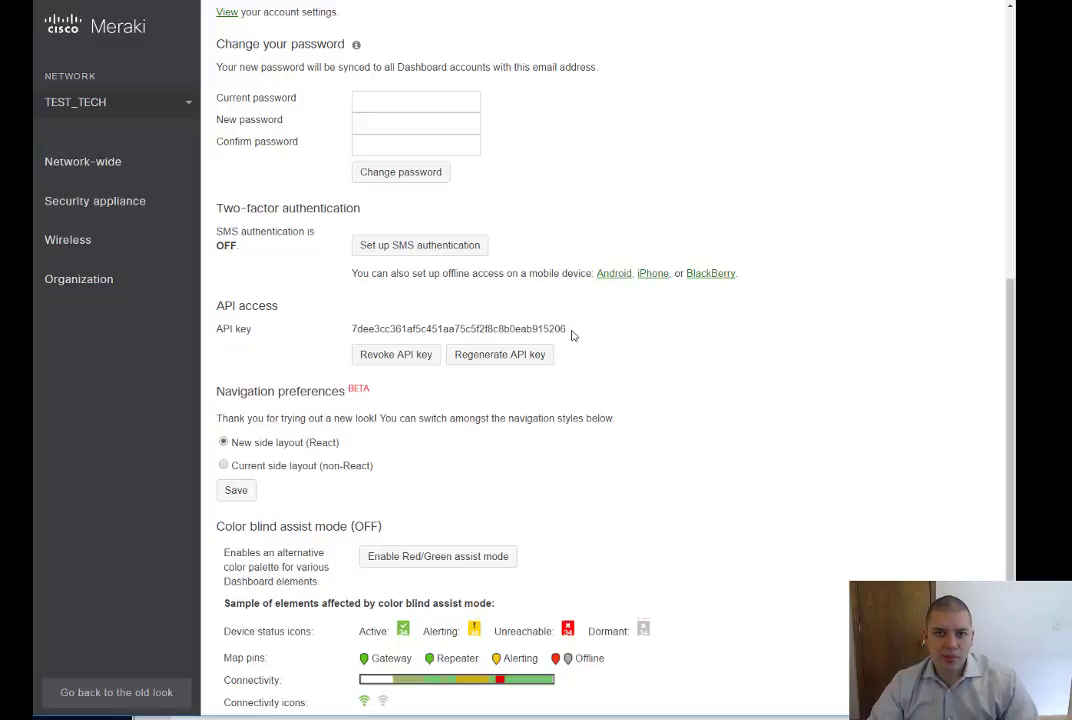
pyautogui.tripleClick(389, 318)
pyautogui.doubleClick(389, 328)
pyautogui.hotkey('ctrl', 'c')
pyautogui.hotkey('alt', 'Tab')
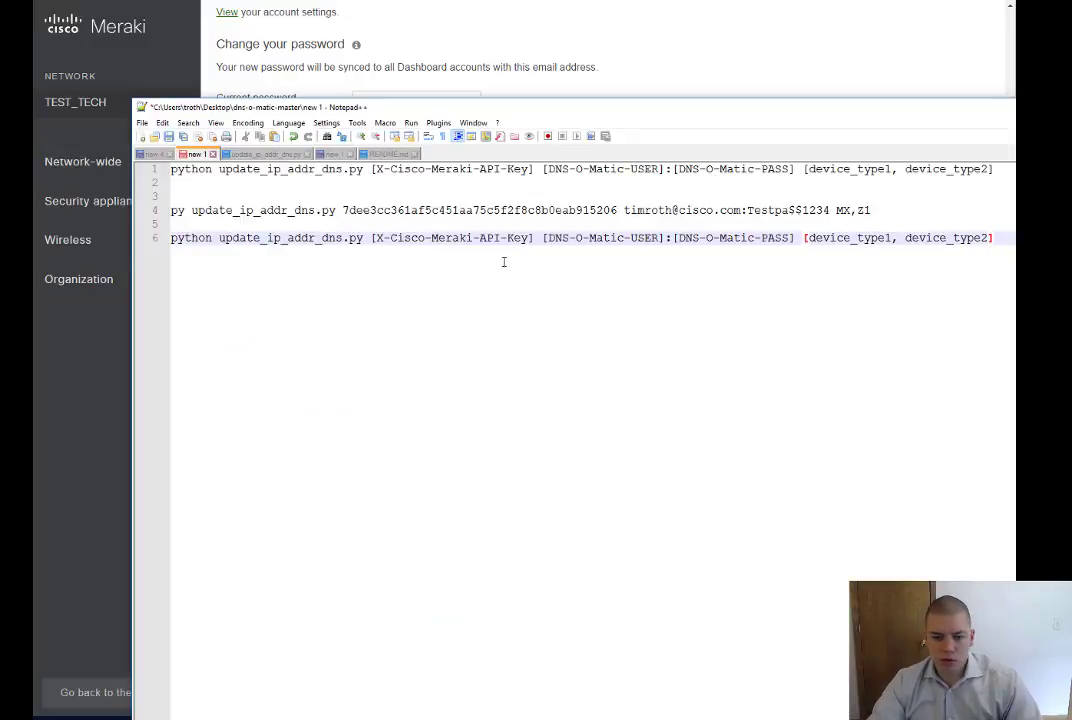
pyautogui.moveTo(532, 240); pyautogui.dragTo(369, 243)
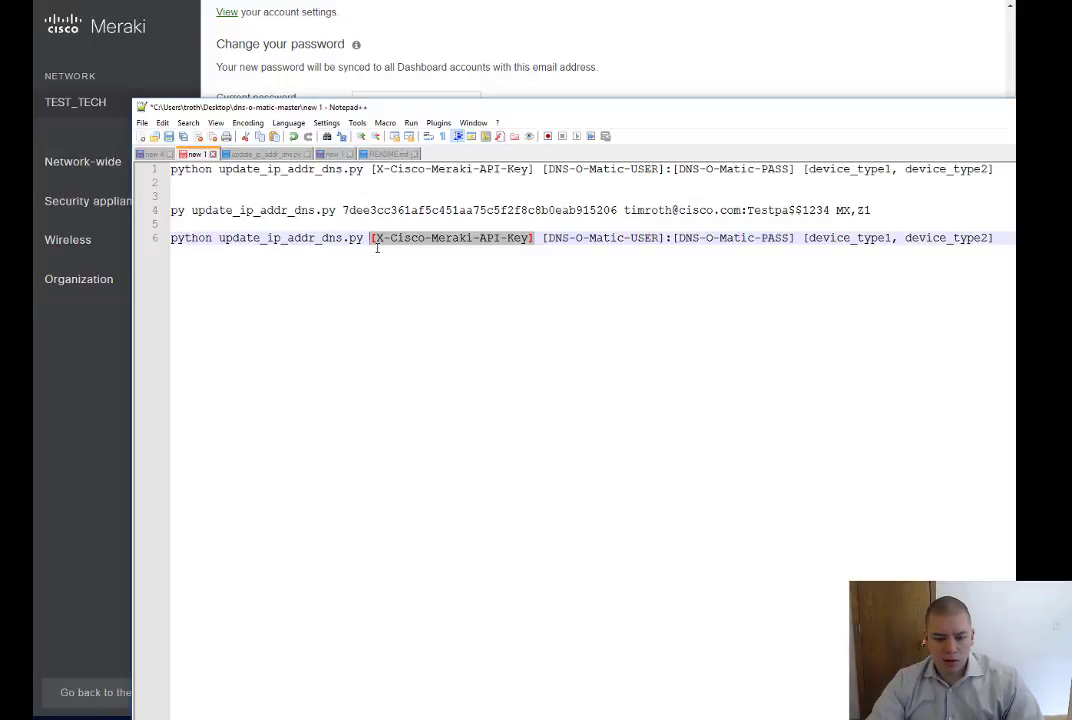
pyautogui.hotkey('ctrl', 'v')
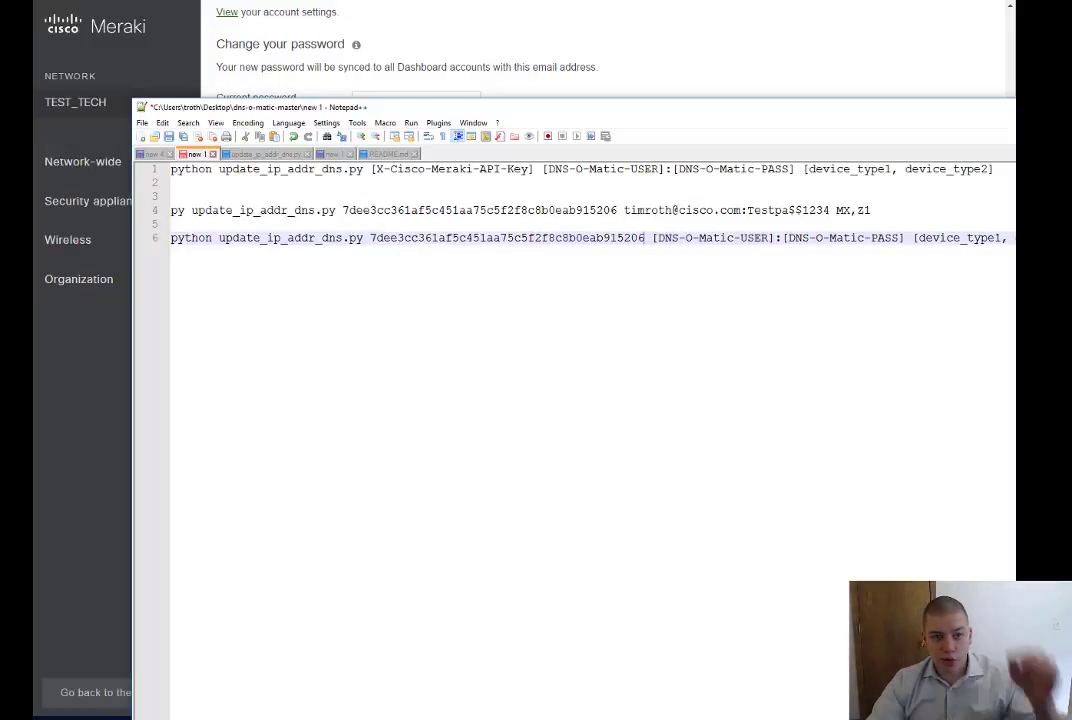
# Switch to the DNS-O-Matic site and add OpenDNS as a service
pyautogui.hotkey('alt', 'Tab')
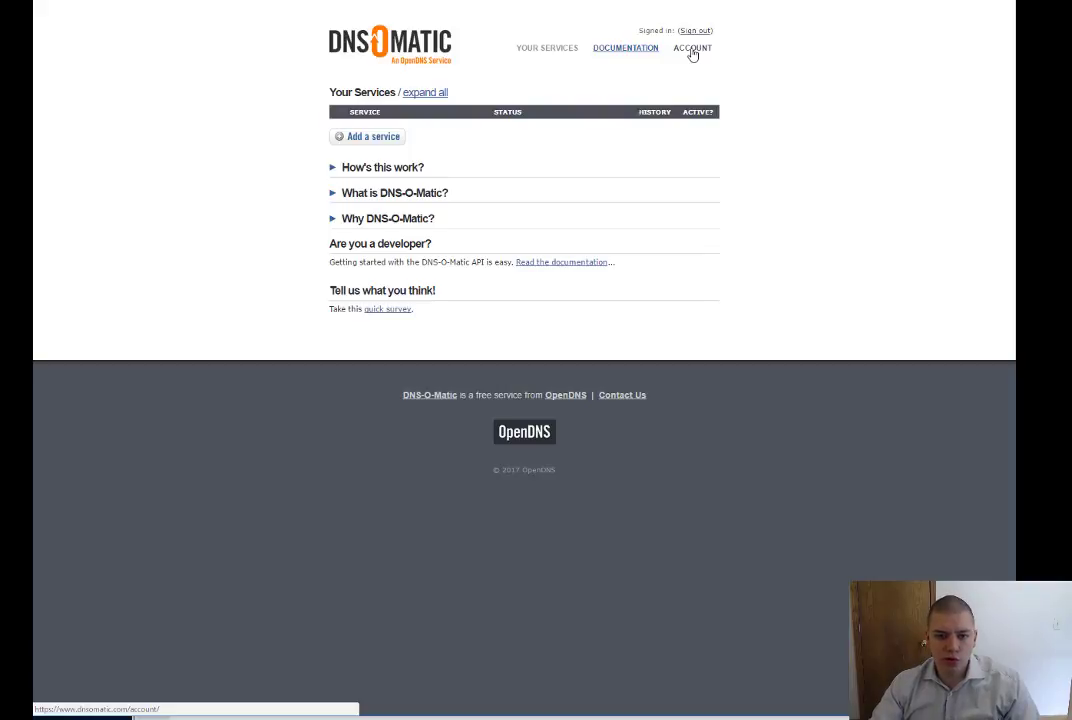
pyautogui.click(376, 142)
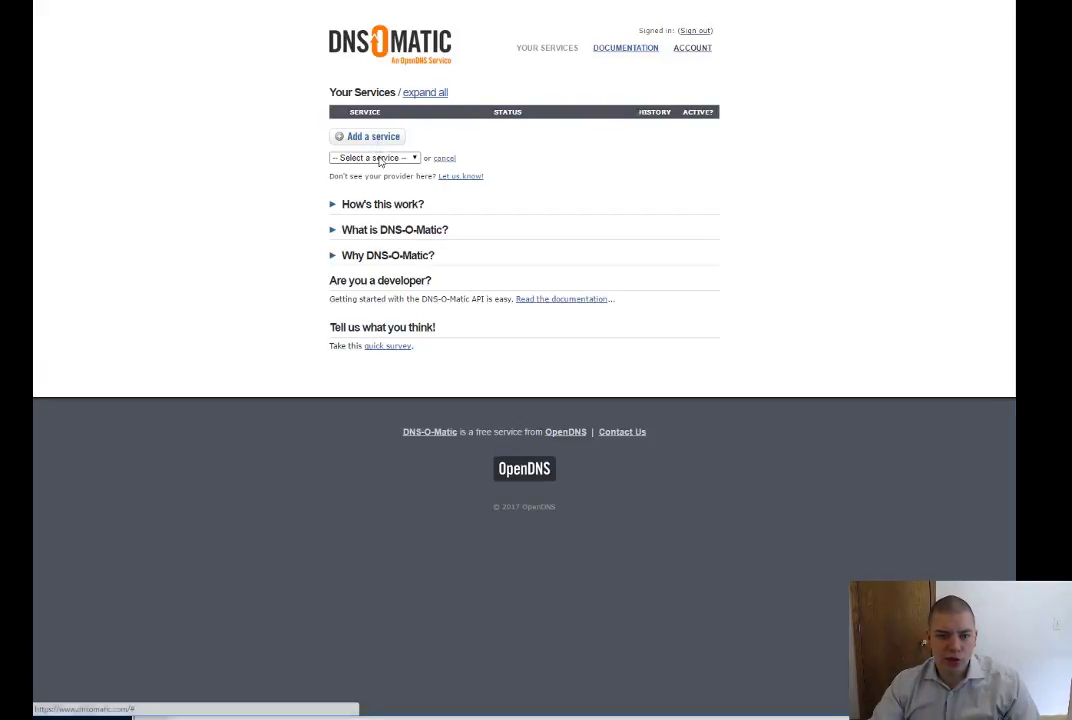
pyautogui.click(372, 157)
pyautogui.scroll(-10, 395, 255)
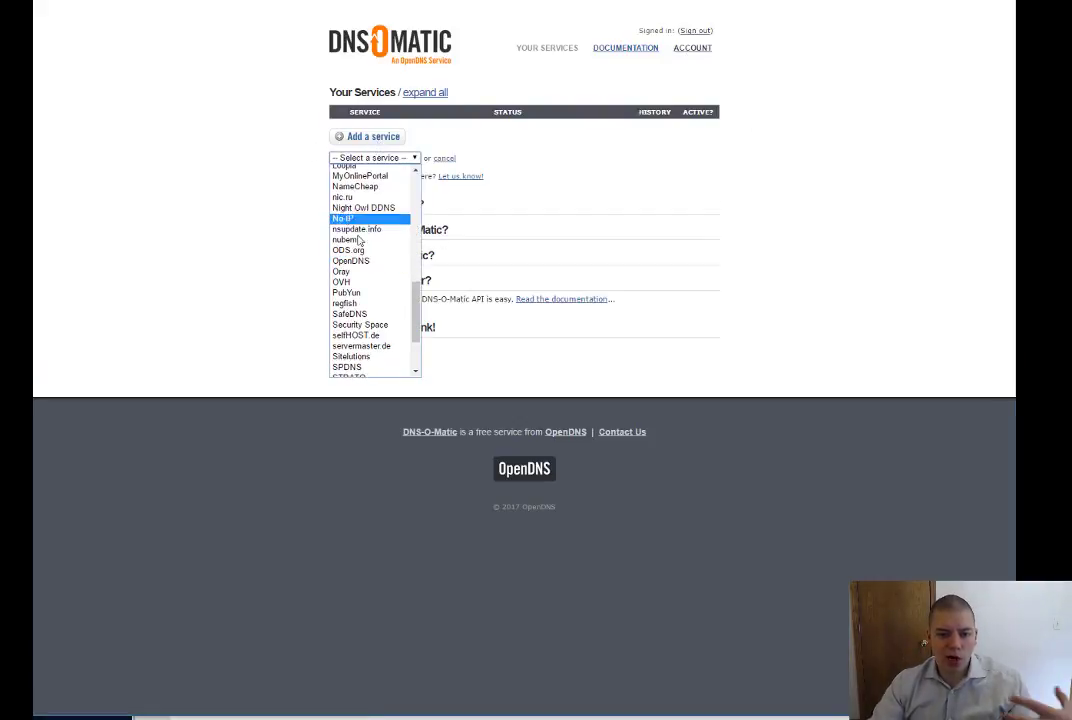
pyautogui.click(364, 262)
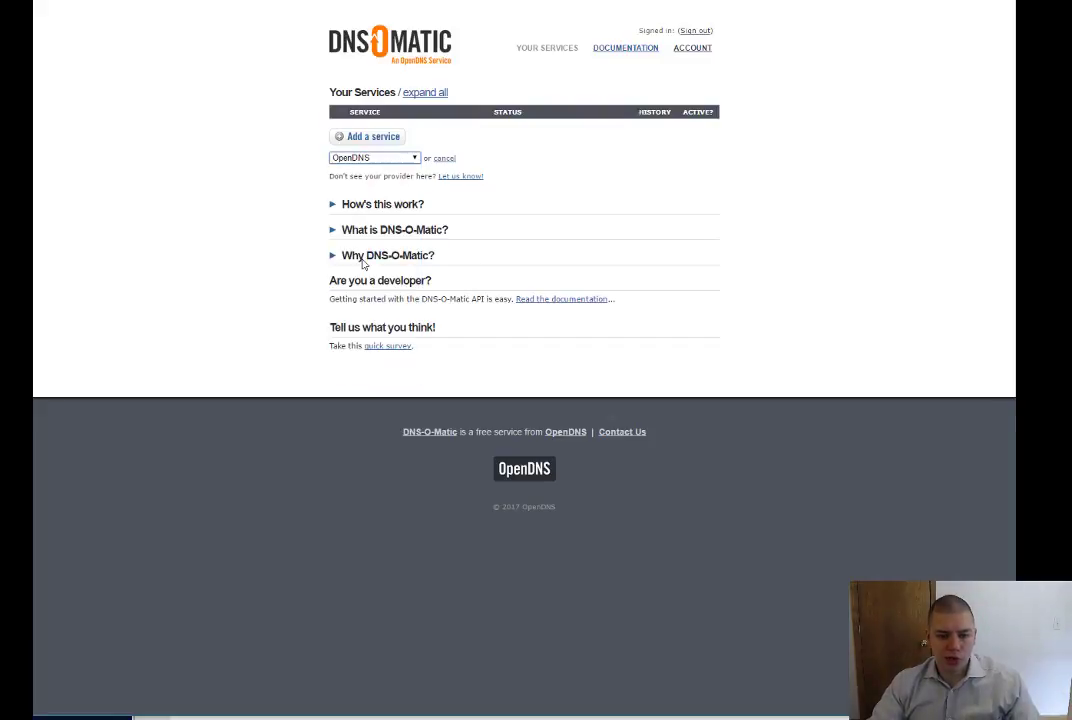
# Set the OpenDNS service's network label to TEST_TECH, update its account info and check the service status
pyautogui.click(404, 187)
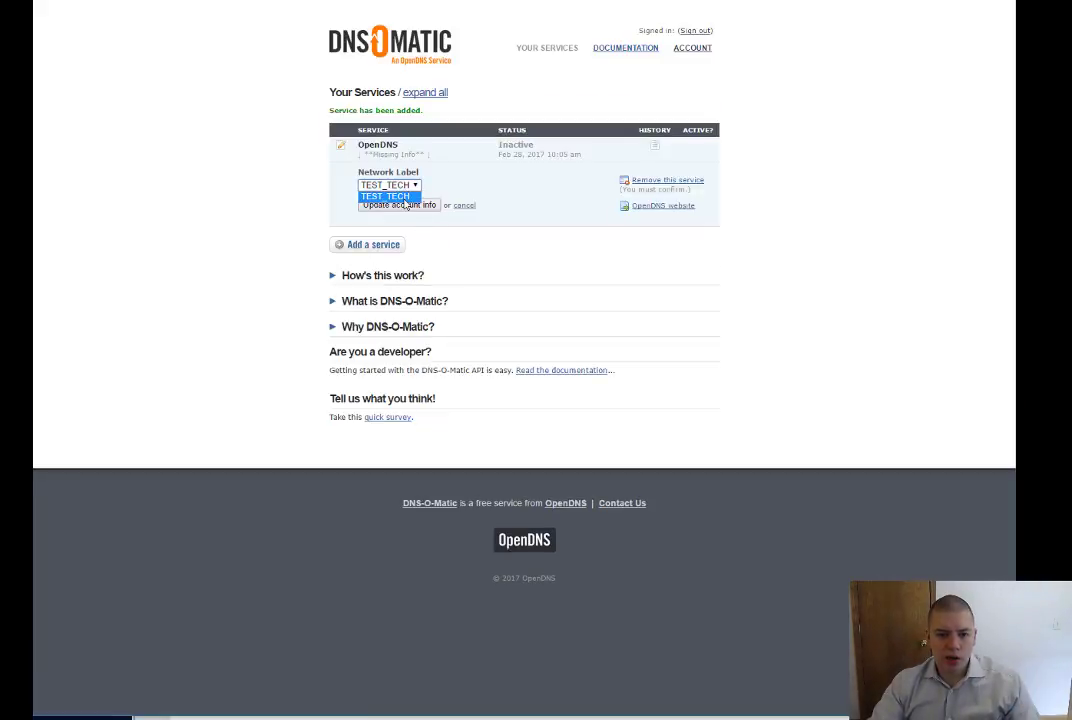
pyautogui.click(404, 199)
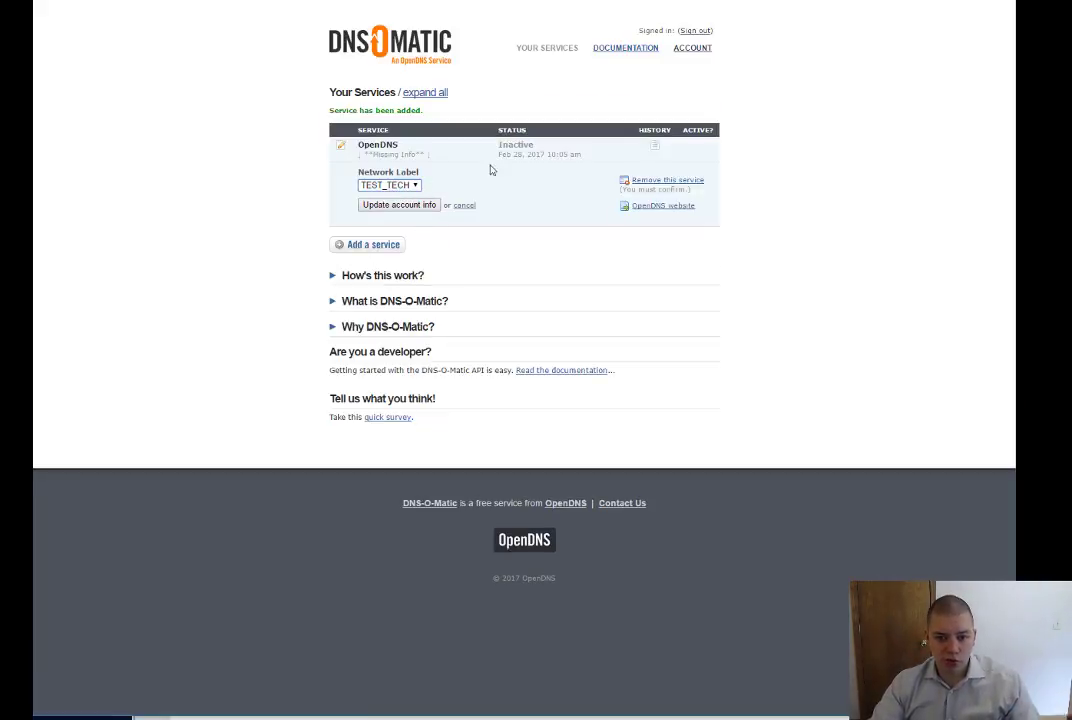
pyautogui.moveTo(533, 154); pyautogui.dragTo(358, 144)
pyautogui.click(488, 213)
pyautogui.click(420, 207)
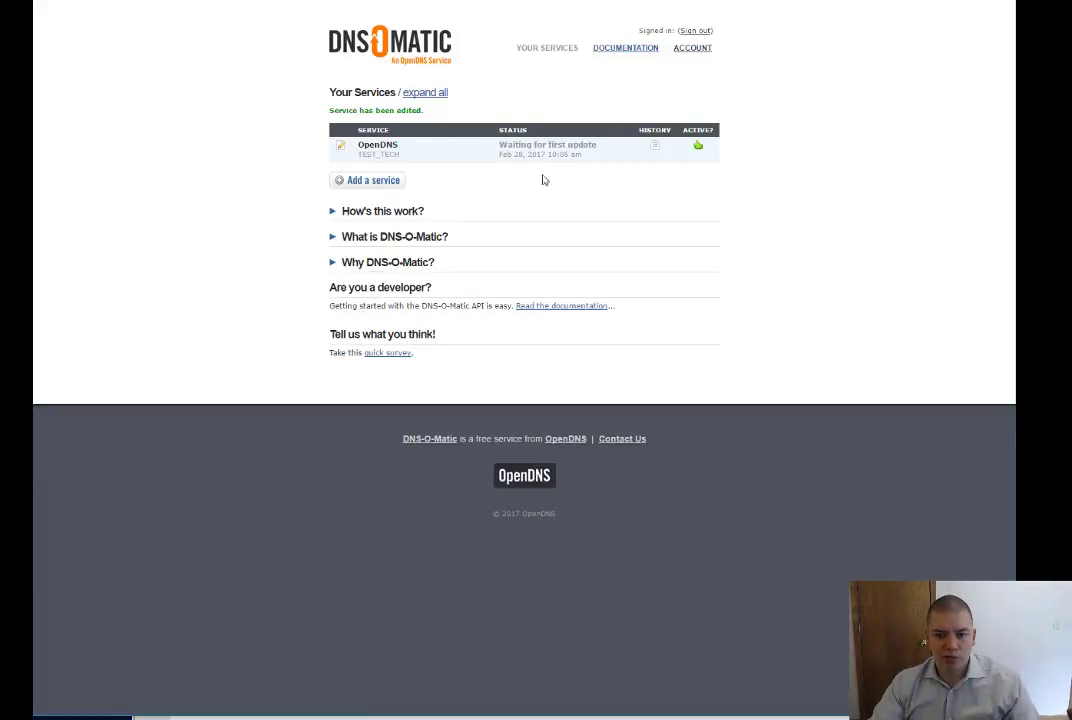
pyautogui.moveTo(597, 145); pyautogui.dragTo(507, 146)
pyautogui.click(575, 181)
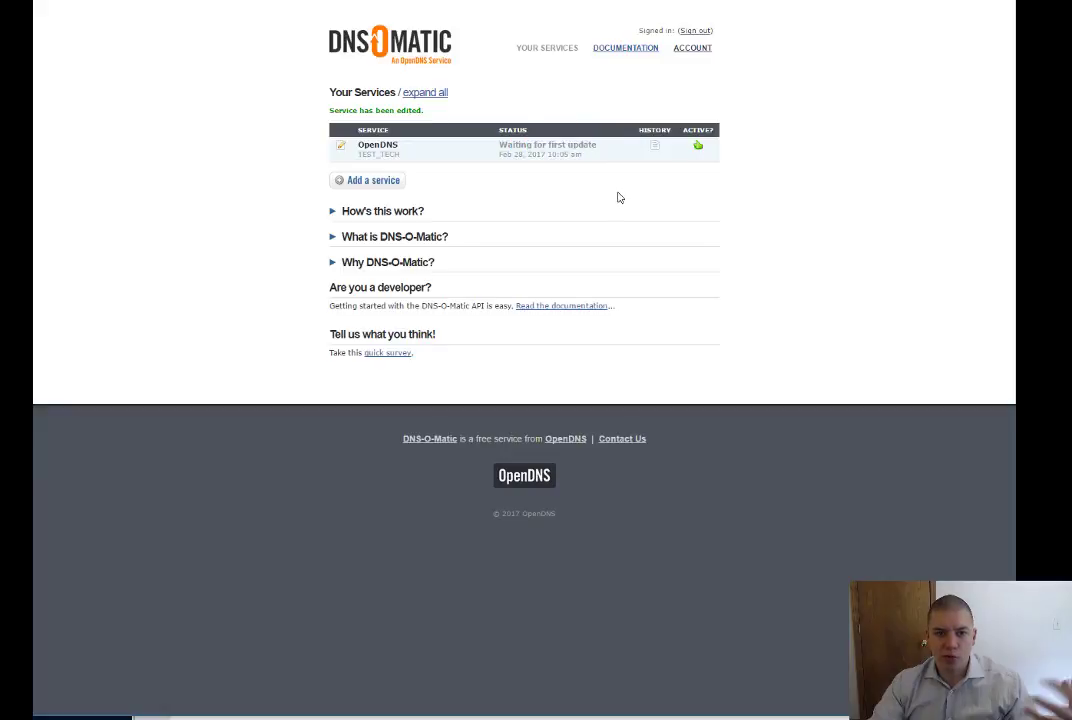
# In Notepad++, replace line 6's DNS-O-Matic user and password placeholders with the credentials from line 4, and the device types with MX
pyautogui.hotkey('alt', 'Tab')
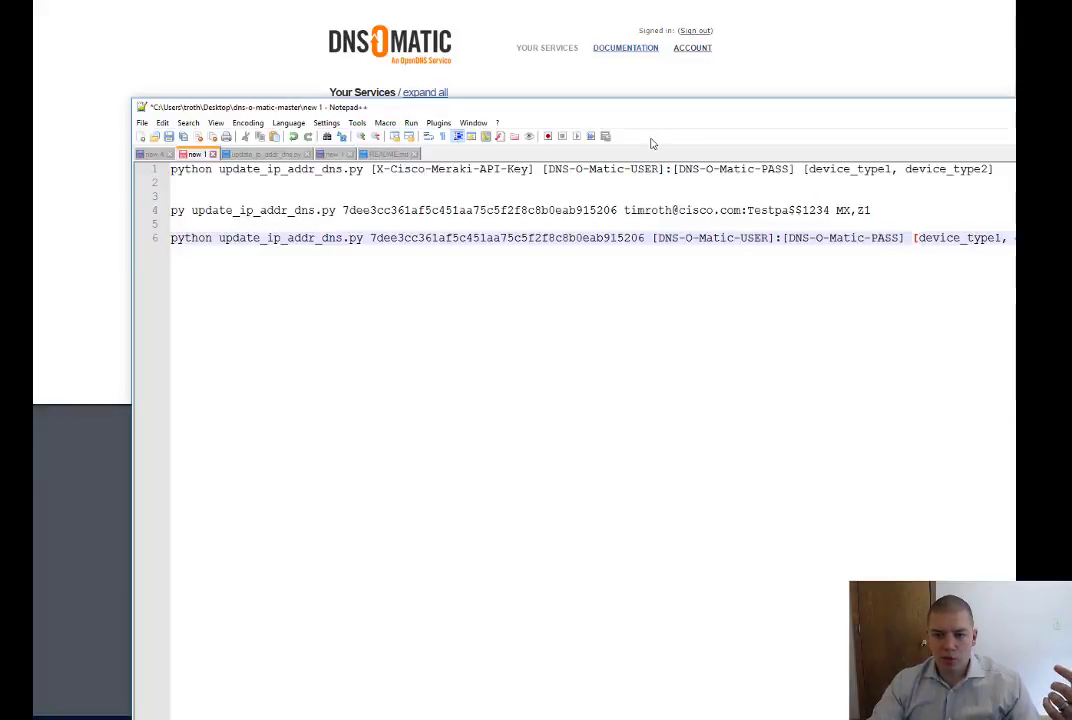
pyautogui.click(830, 210)
pyautogui.hotkey('ctrl', 'shift', 'Left')
pyautogui.hotkey('ctrl', 'shift', 'Left')
pyautogui.hotkey('ctrl', 'shift', 'Left')
pyautogui.hotkey('ctrl', 'shift', 'Left')
pyautogui.hotkey('ctrl', 'shift', 'Left')
pyautogui.hotkey('ctrl', 'shift', 'Left')
pyautogui.hotkey('ctrl', 'shift', 'Left')
pyautogui.hotkey('ctrl', 'shift', 'Left')
pyautogui.hotkey('ctrl', 'shift', 'Left')
pyautogui.hotkey('ctrl', 'c')
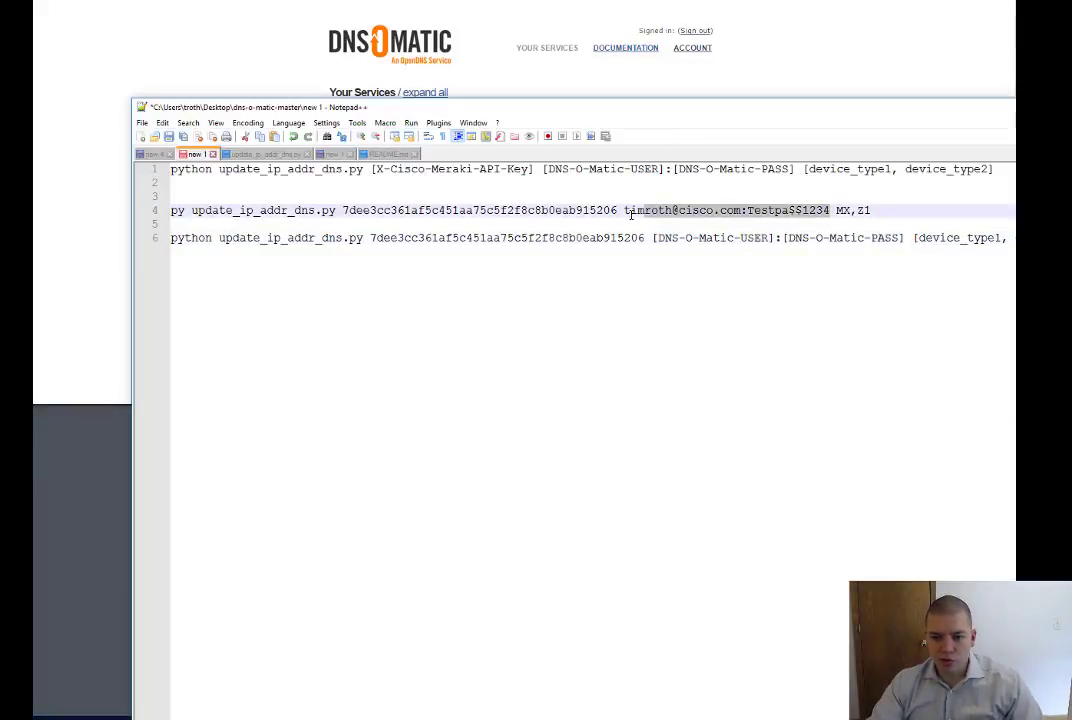
pyautogui.moveTo(904, 238); pyautogui.dragTo(651, 238)
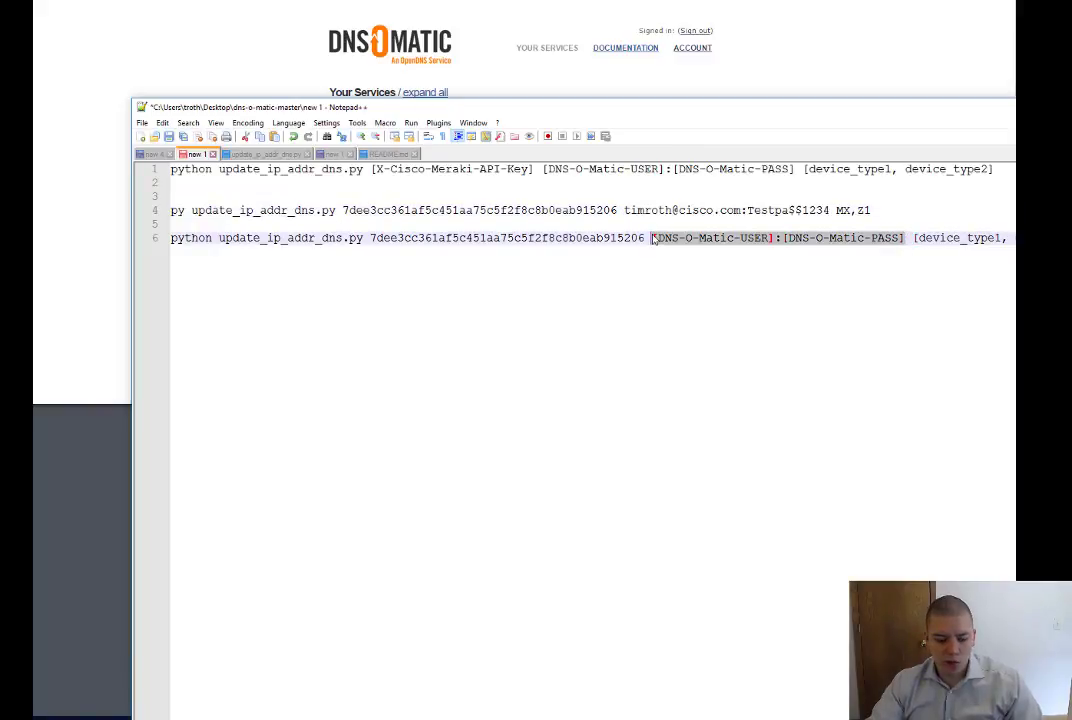
pyautogui.hotkey('ctrl', 'v')
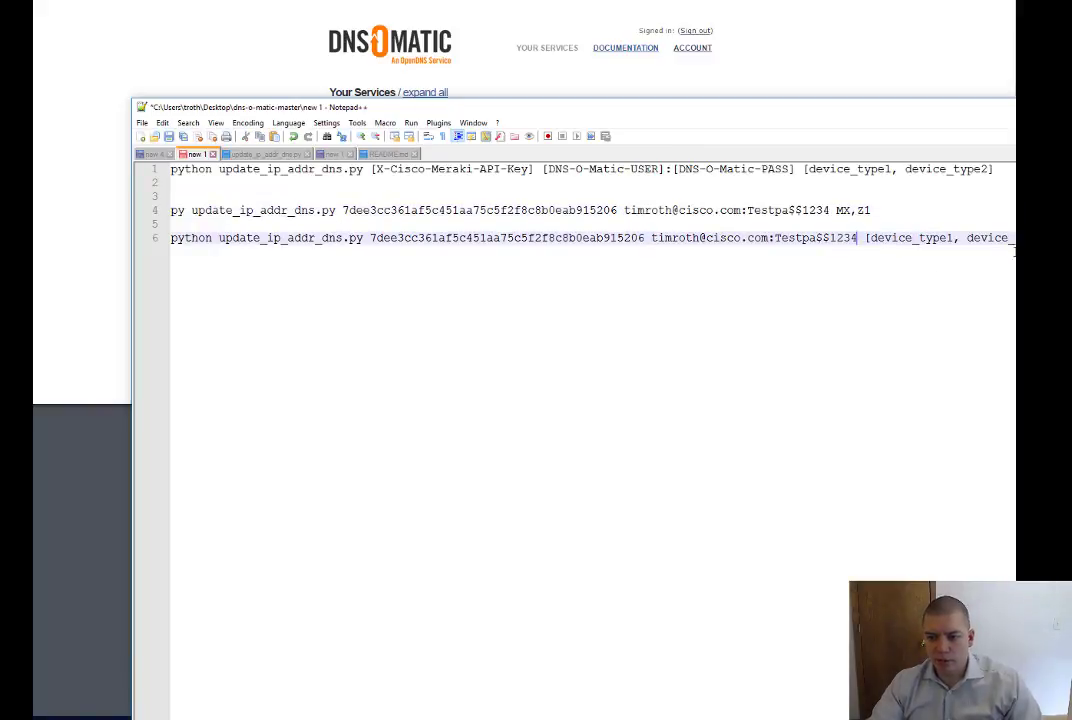
pyautogui.moveTo(1012, 238); pyautogui.dragTo(866, 238)
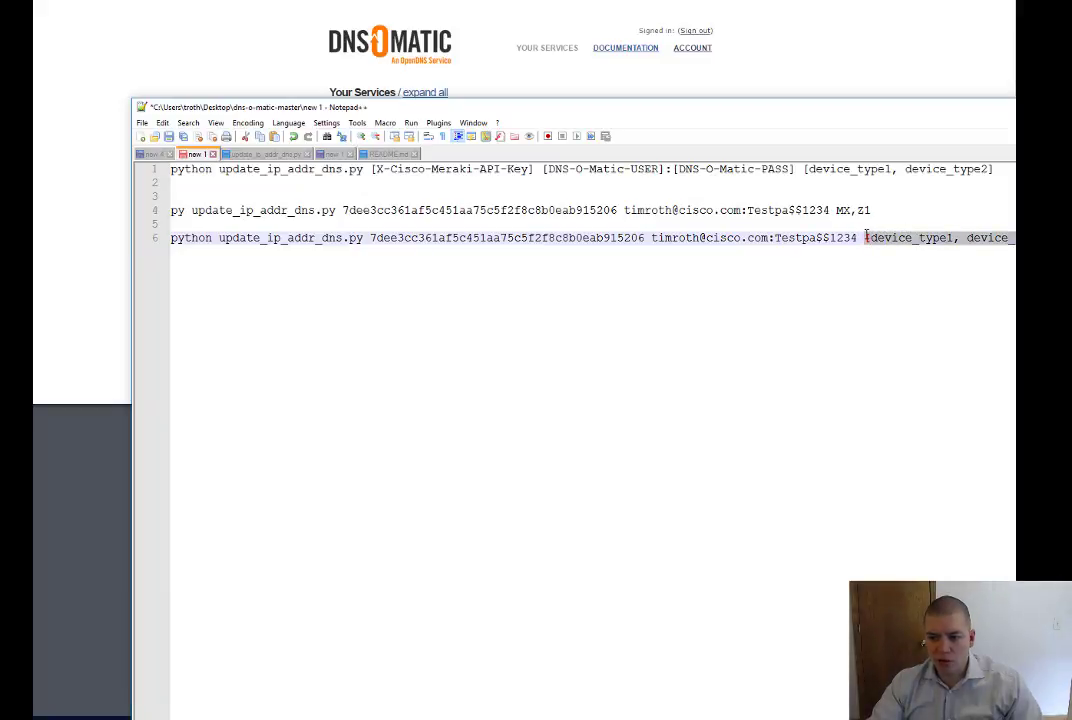
pyautogui.write('MX')
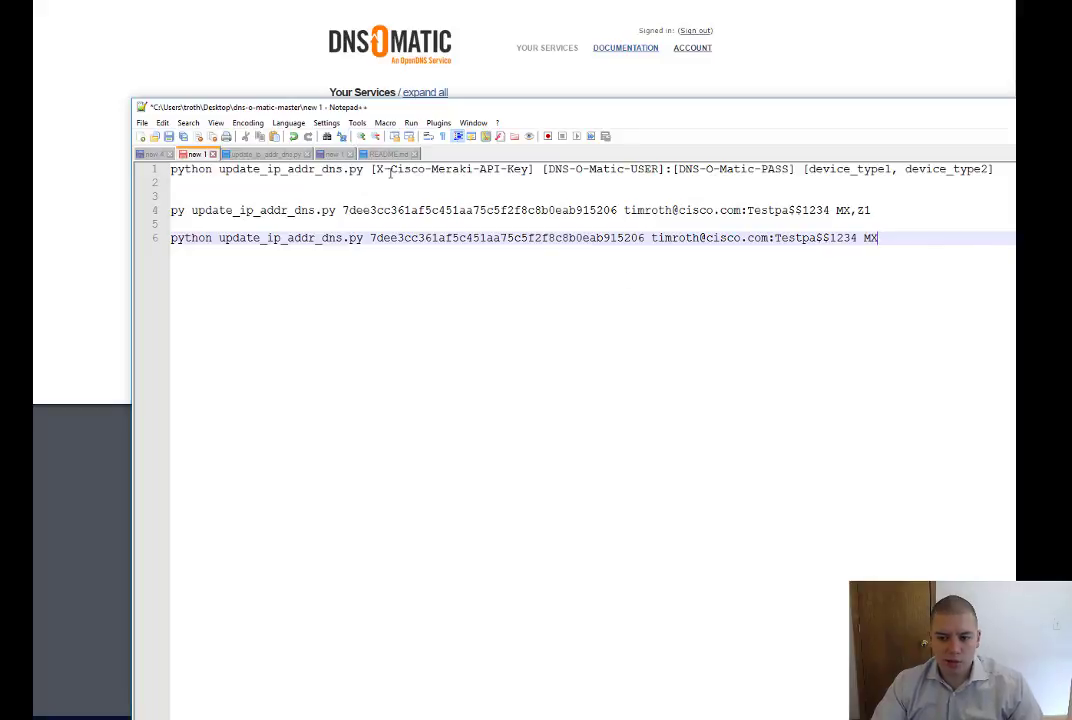
# Check the dns-o-matic-master folder listing in Command Prompt for update_ip_addr_dns.py, and return to Notepad++
pyautogui.hotkey('alt', 'Tab')
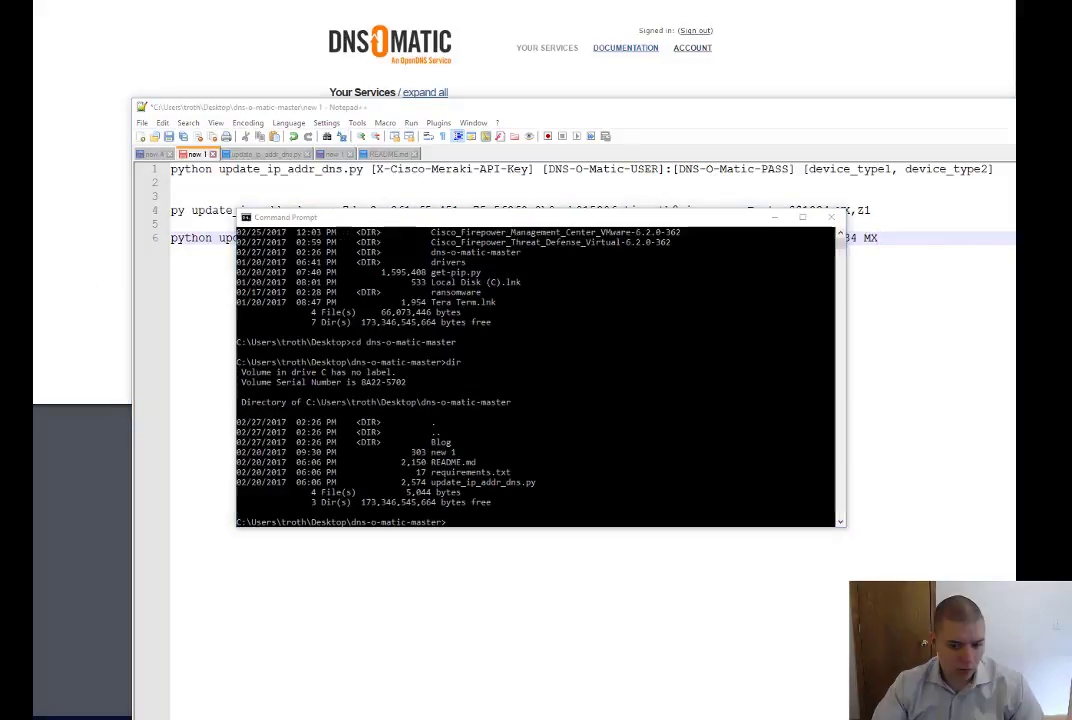
pyautogui.moveTo(339, 220); pyautogui.dragTo(214, 80)
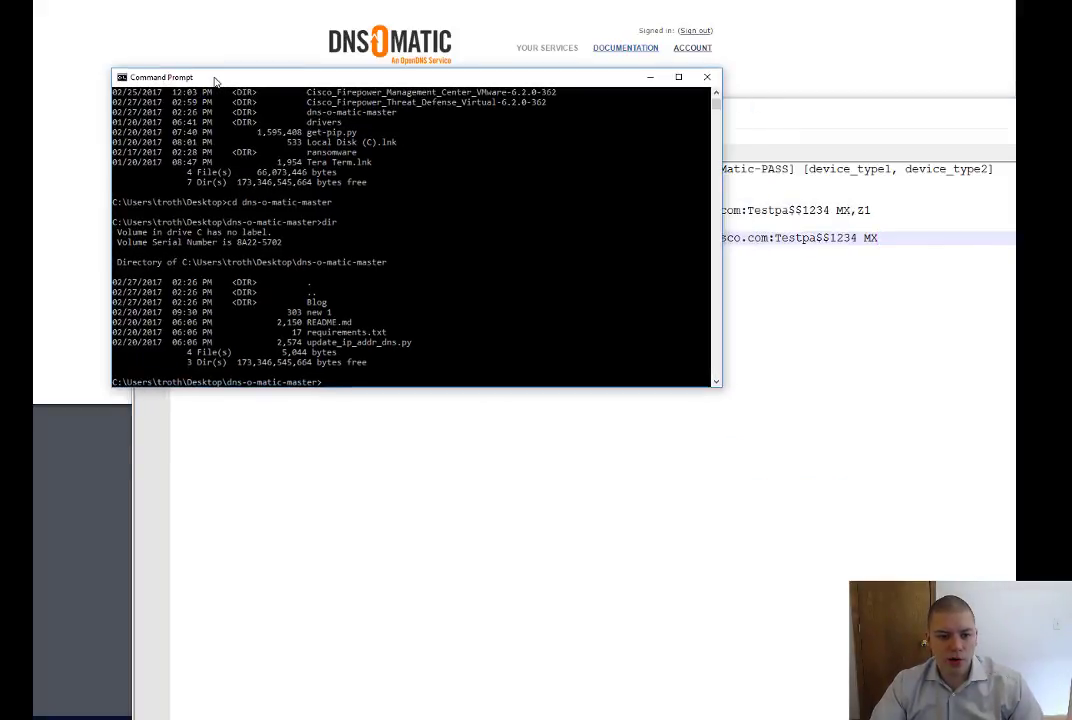
pyautogui.click(716, 381)
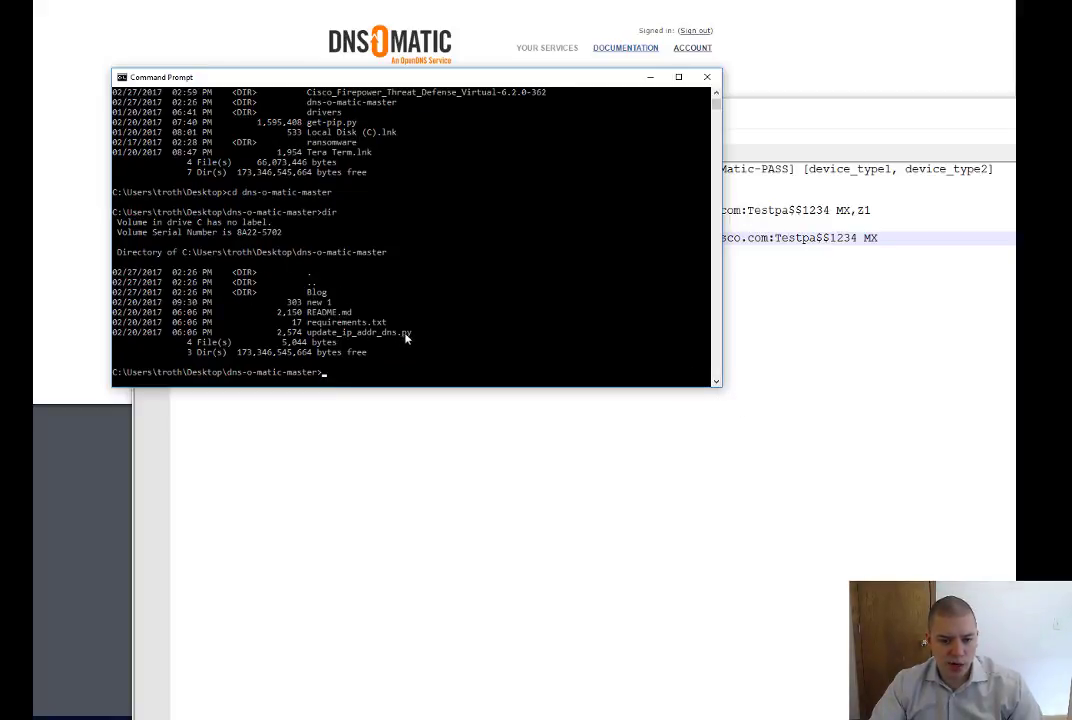
pyautogui.click(867, 393)
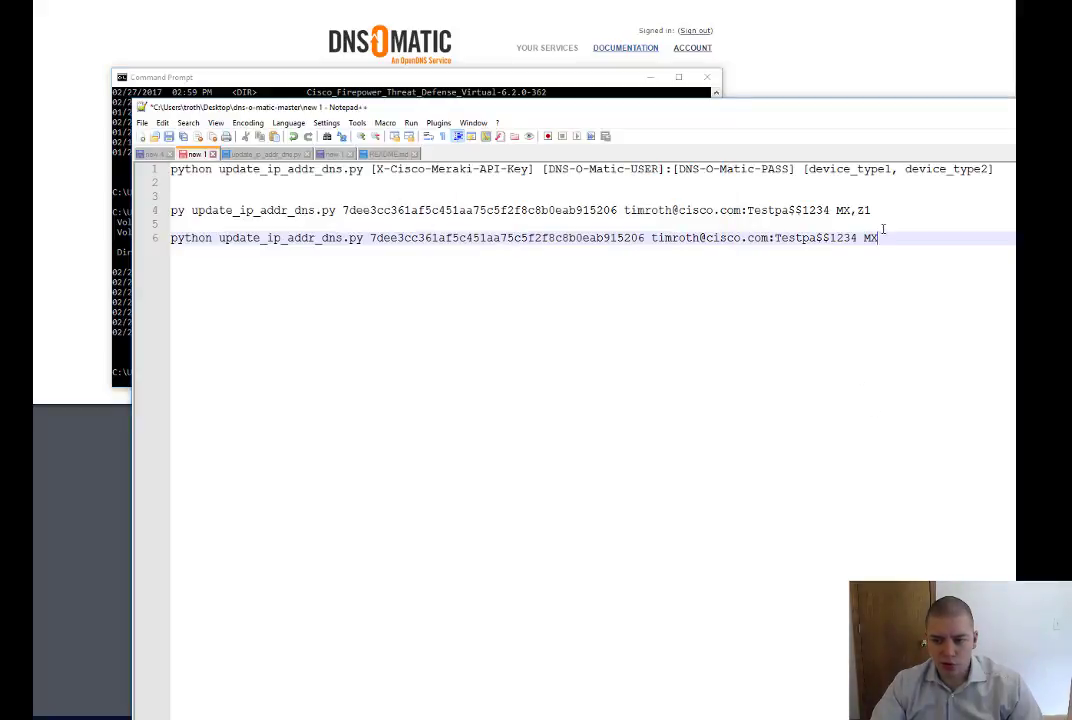
# Copy the line 6 command into Command Prompt and run update_ip_addr_dns.py with the Meraki API key, DNS-O-Matic user and password, and device type MX
pyautogui.moveTo(890, 238); pyautogui.dragTo(172, 240)
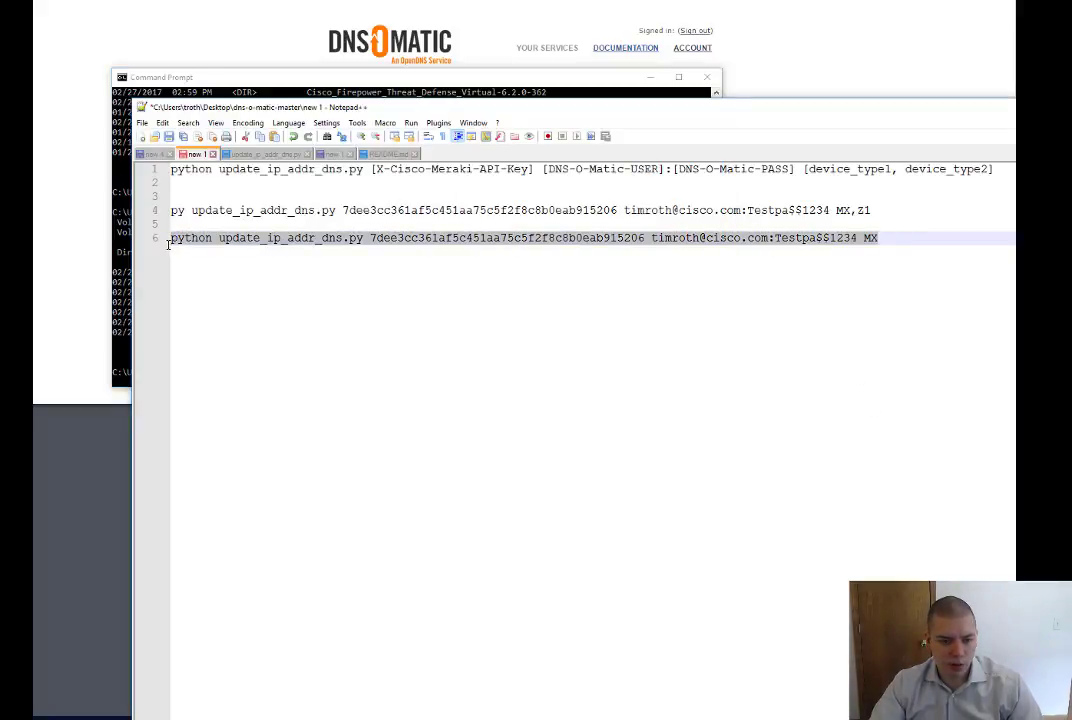
pyautogui.click(118, 244)
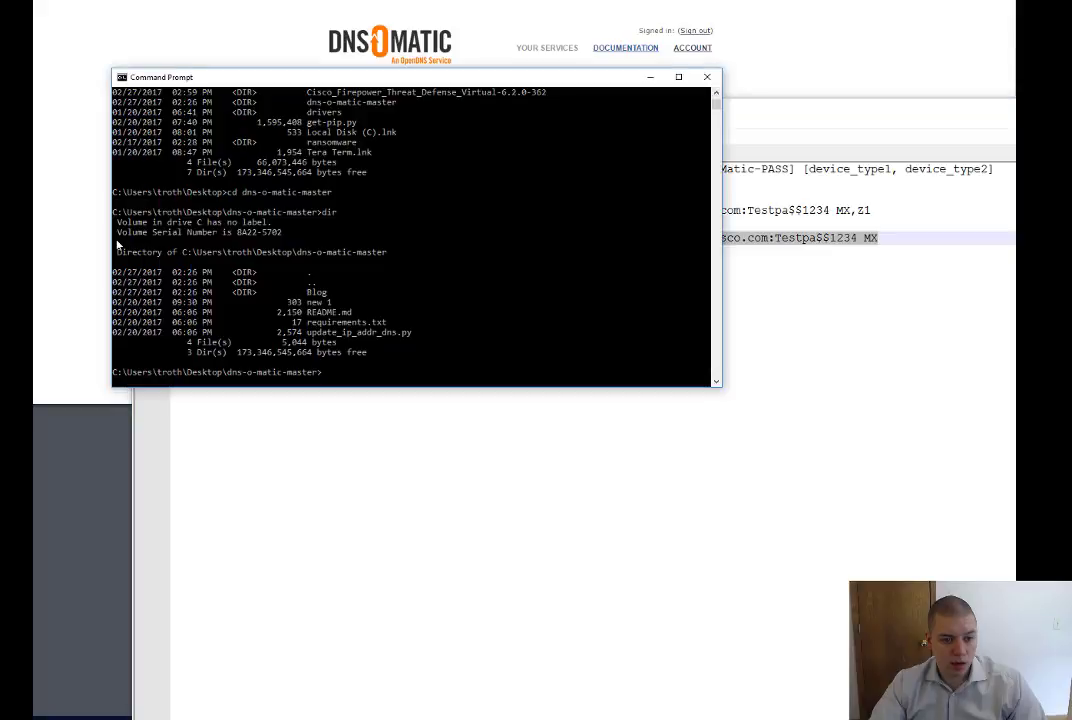
pyautogui.rightClick(381, 376)
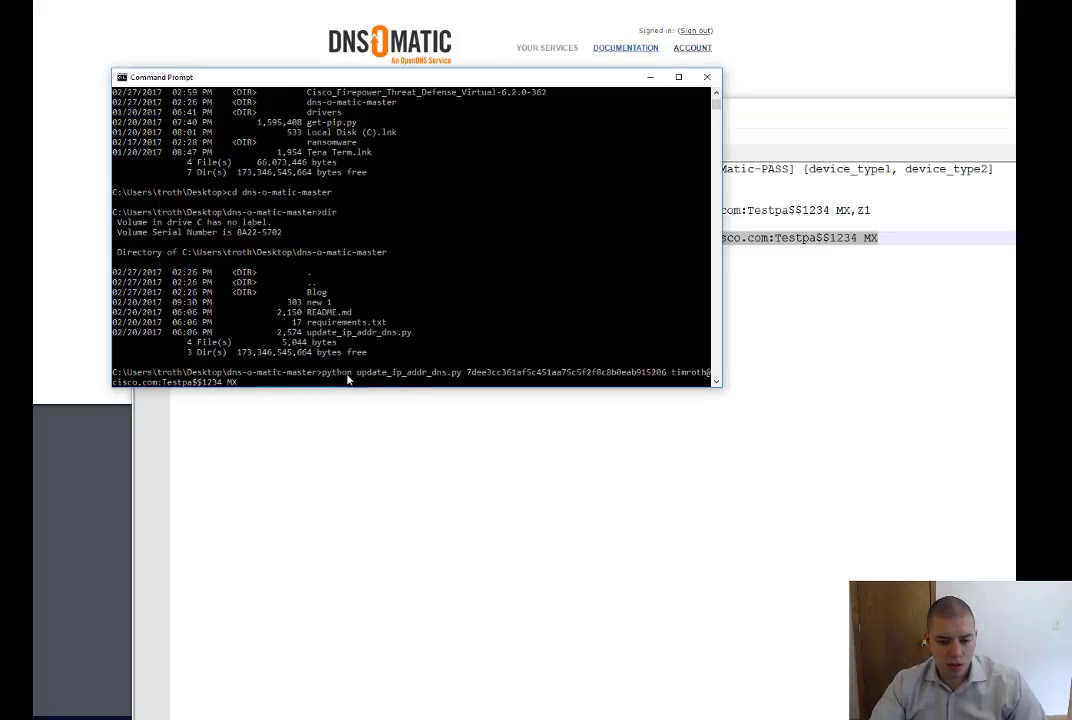
pyautogui.press('Return')
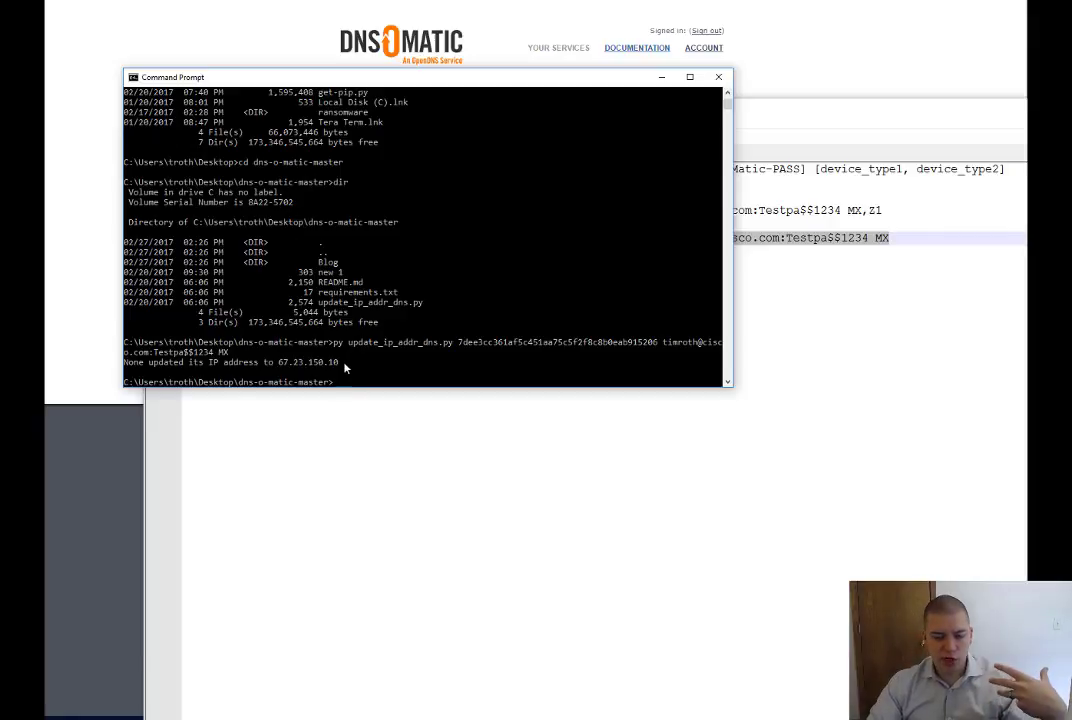
# Refresh the DNS-O-Matic services page to check the OpenDNS status, and check the TEST_TECH network's IP address in Cisco Umbrella
pyautogui.click(293, 52)
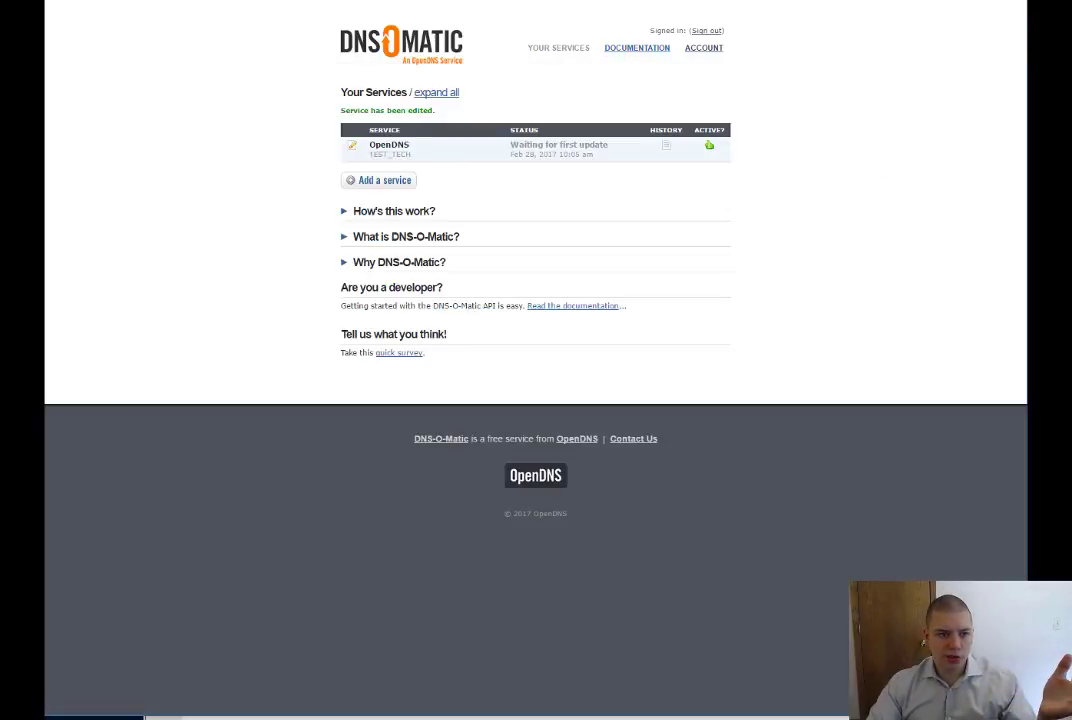
pyautogui.press('F5')
pyautogui.click(585, 66)
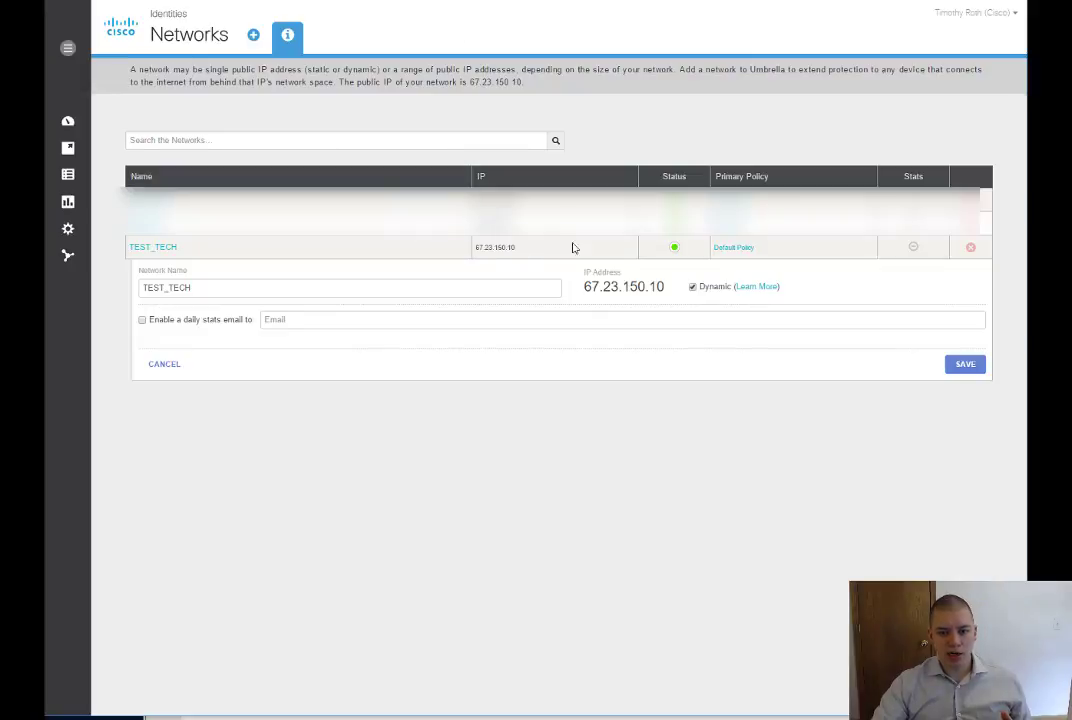
pyautogui.moveTo(584, 270); pyautogui.dragTo(604, 290)
pyautogui.click(653, 288)
pyautogui.click(659, 288)
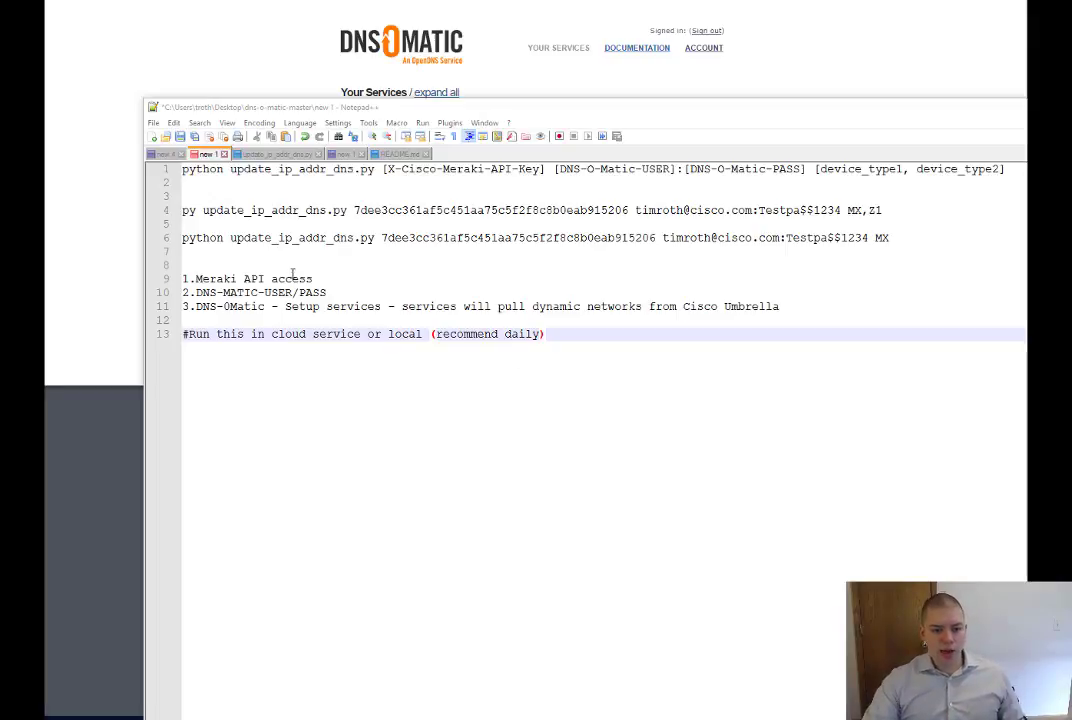
# Review the Notepad++ summary notes on Meraki API access, DNS-O-Matic credentials, service setup and the recommended daily run
pyautogui.click(190, 292)
pyautogui.click(237, 279)
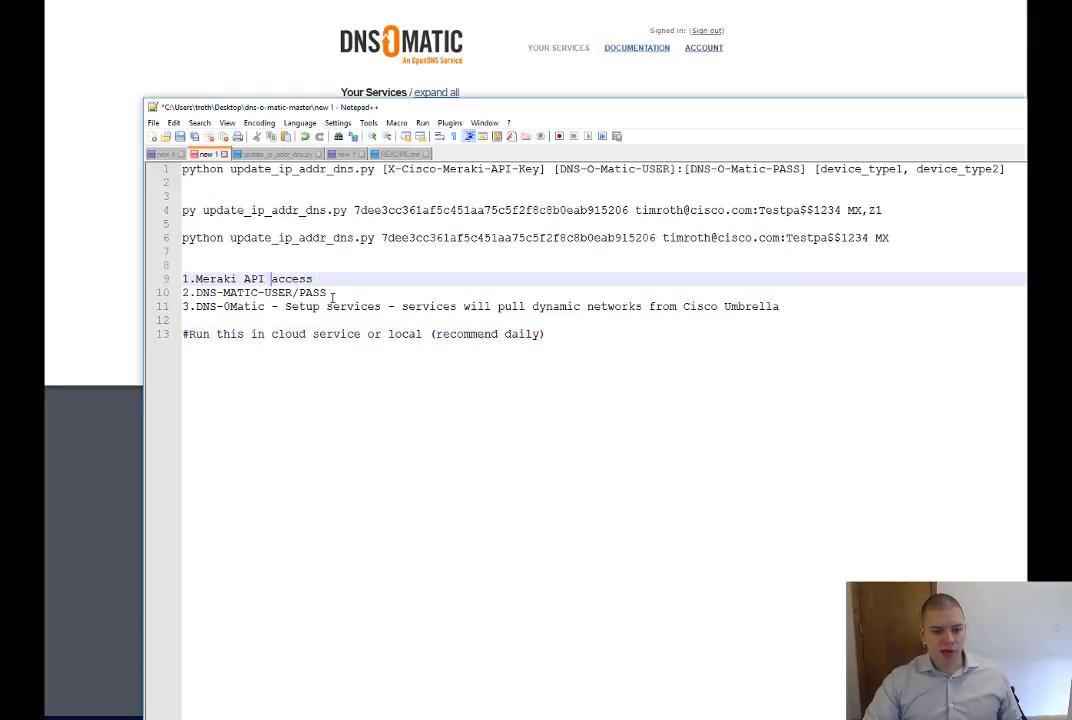
pyautogui.moveTo(330, 292); pyautogui.dragTo(357, 306)
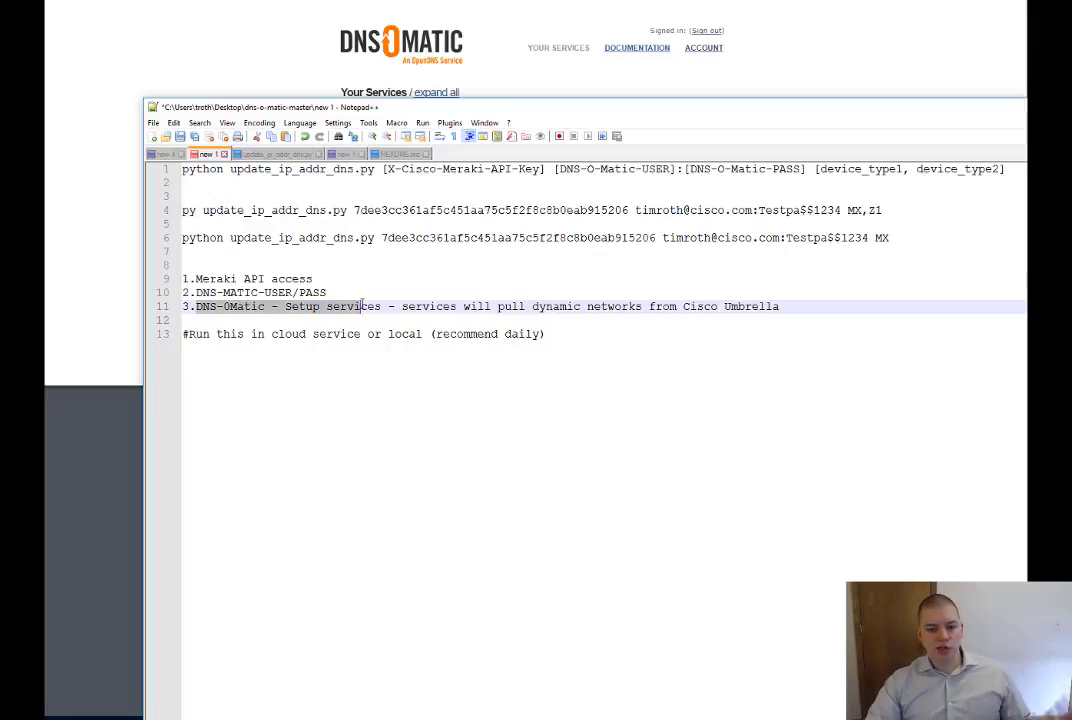
pyautogui.hotkey('shift', 'Up')
pyautogui.keyDown('shift'); pyautogui.click(498, 306); pyautogui.keyUp('shift')
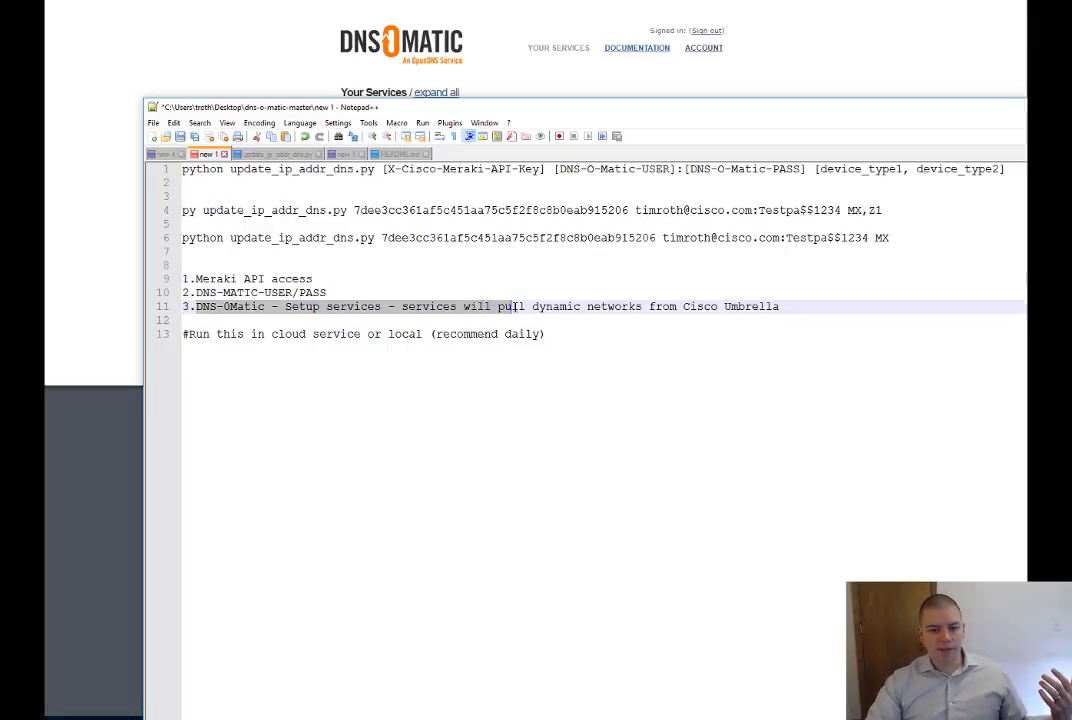
pyautogui.click(560, 334)
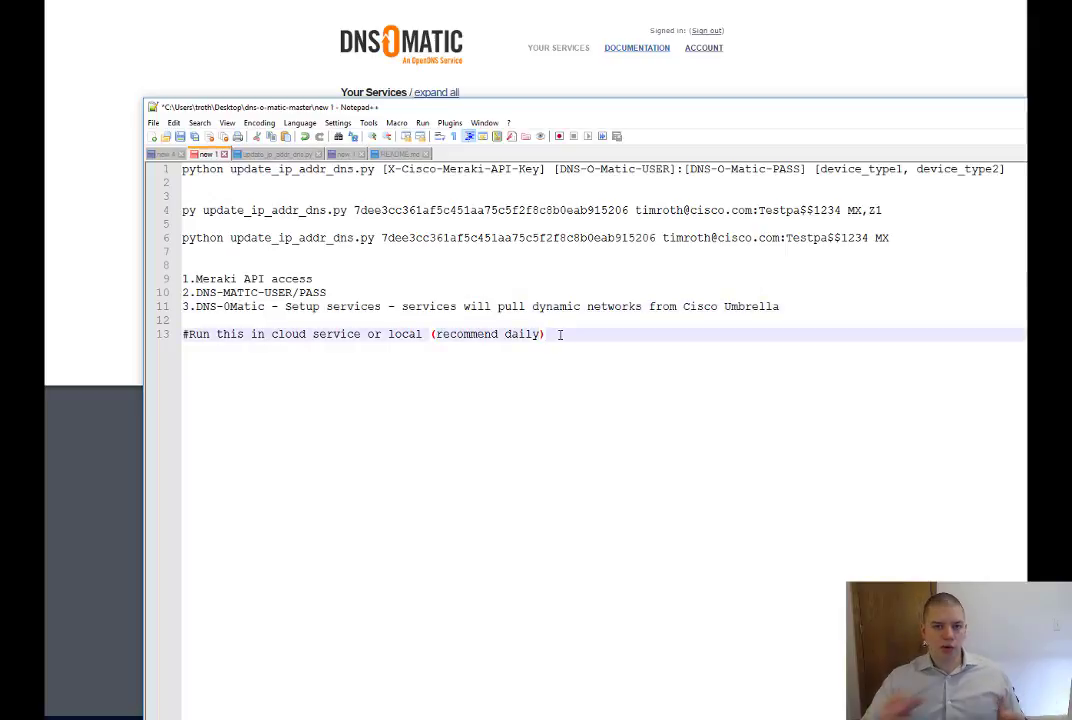